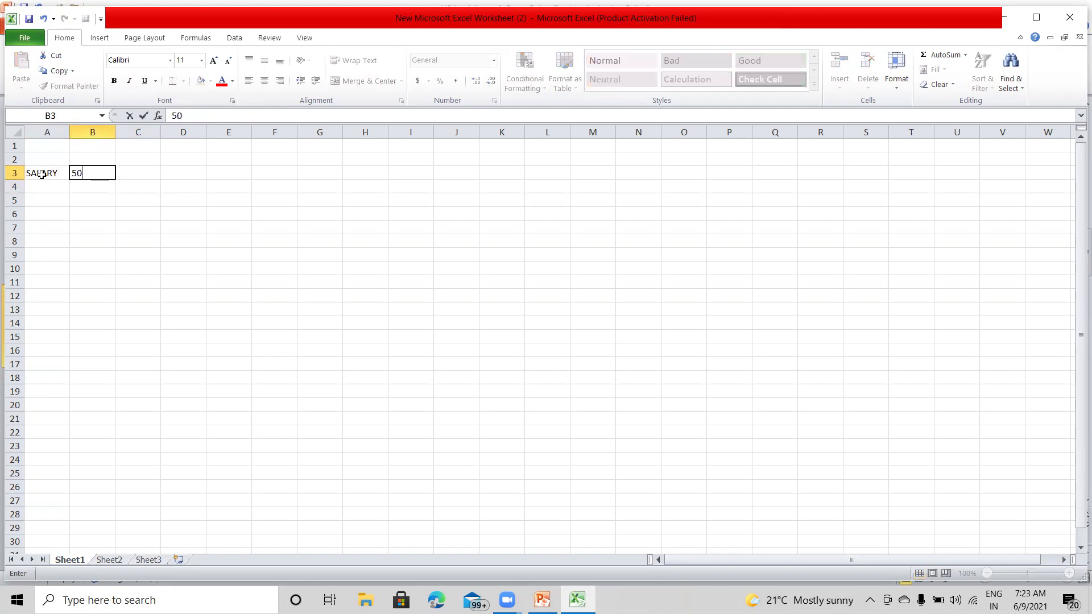
Complete the salary amount in B3 as 50000 PM.
text(PM)
key(Return)
key(Left)
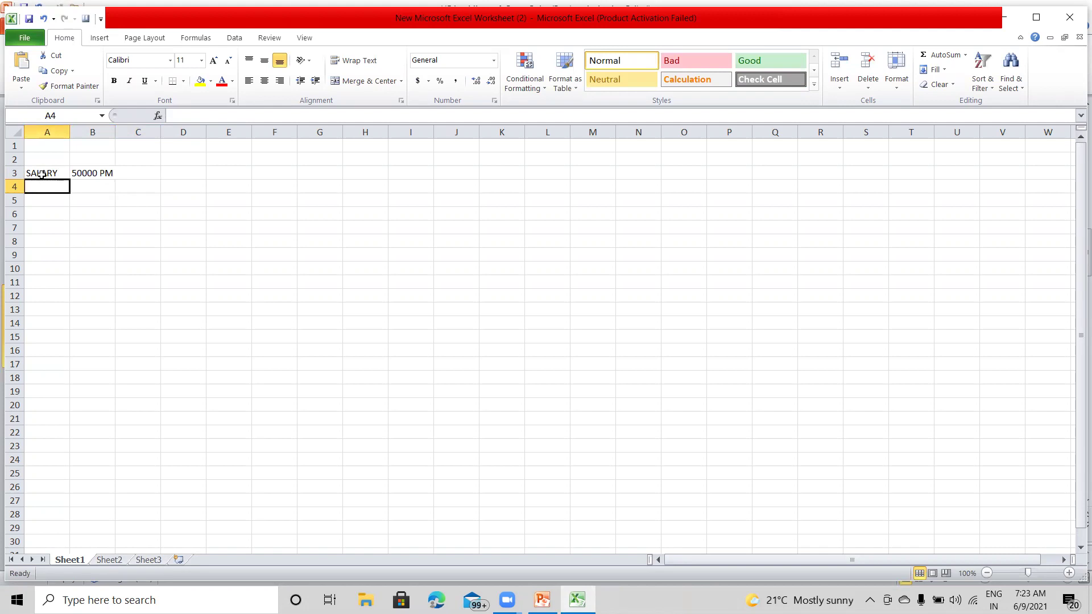
Add a RENT PAID row below the salary in row 4 with the amount 8000 PM.
text(RENT PAID)
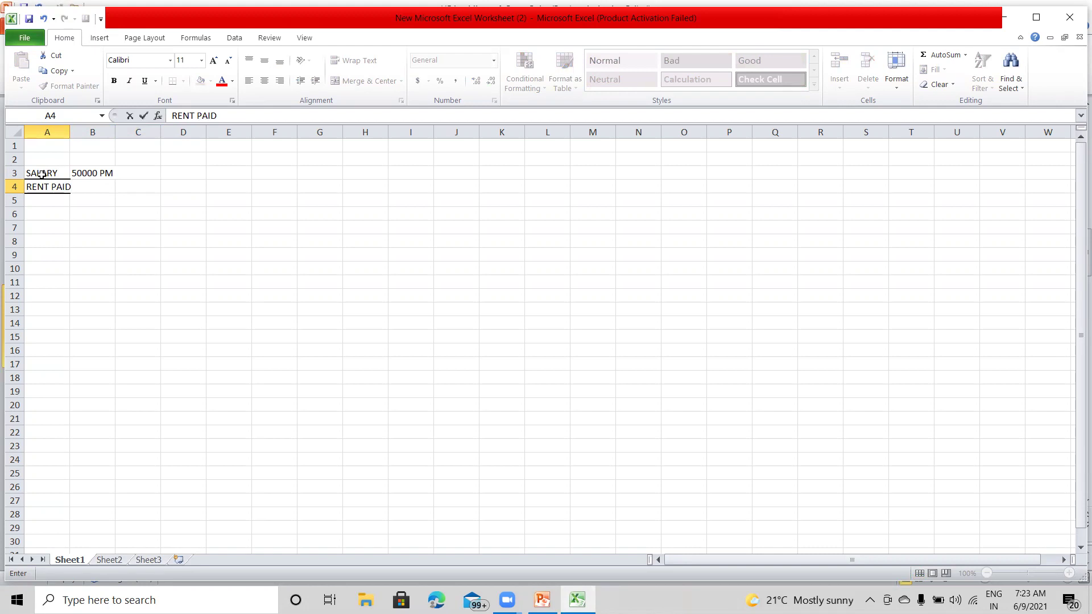
key(Return)
key(Up)
key(Right)
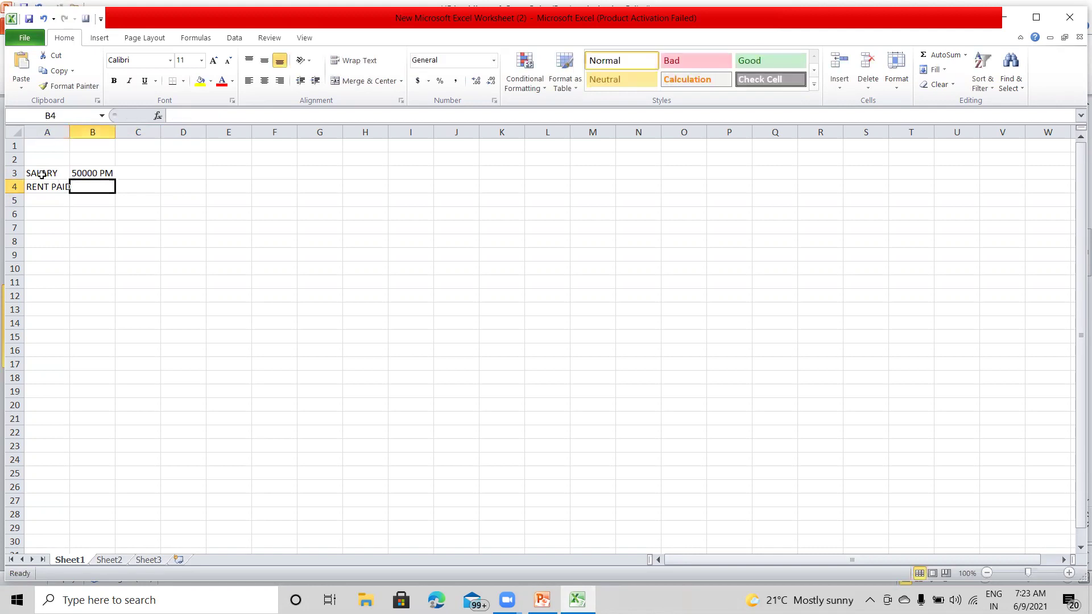
text(8000)
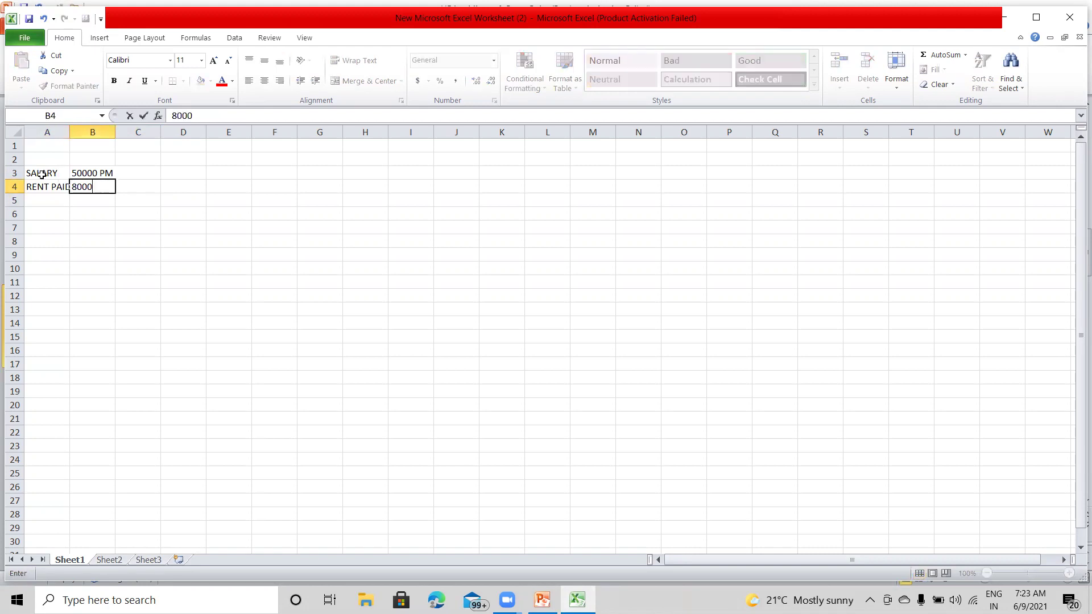
text( PM)
key(Return)
key(Left)
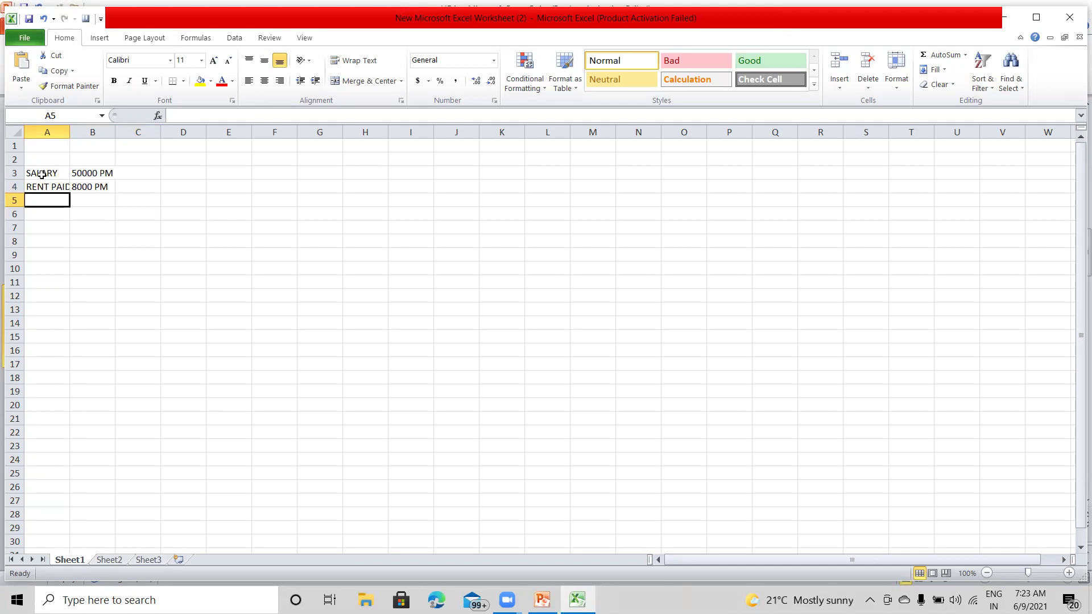
Add an HRA RECEIVED row in row 5 with the amount 5000 PM.
text(HRA RECEIVED)
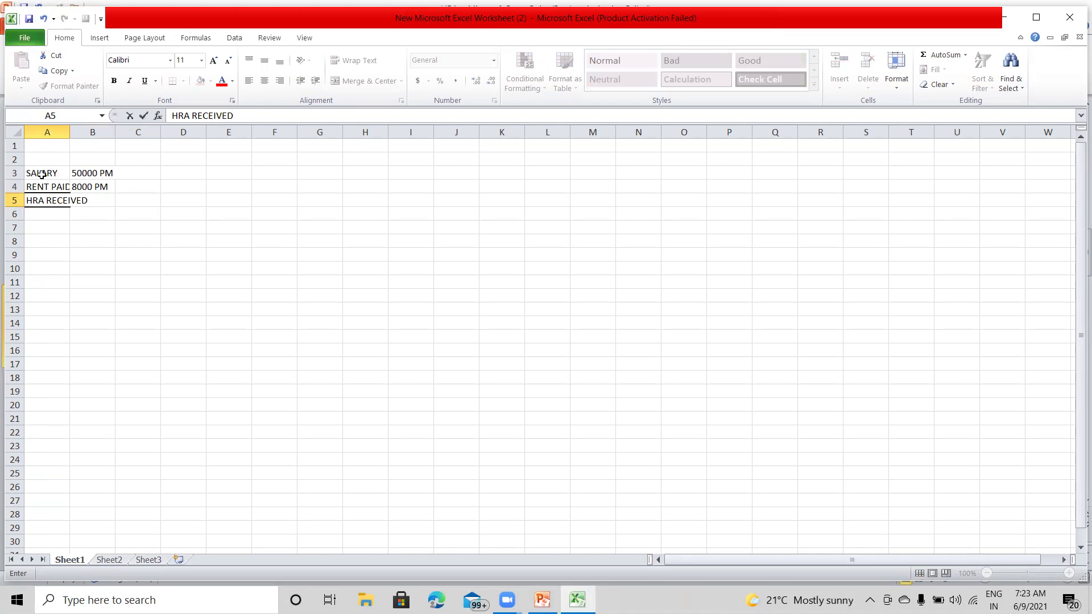
key(Return)
key(Up)
key(Right)
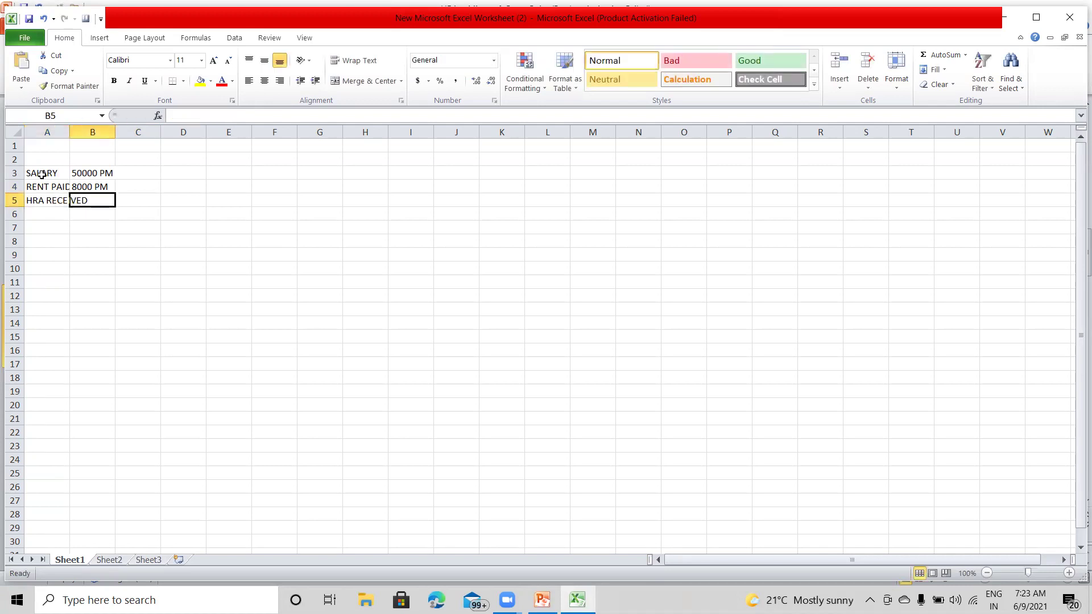
text(5000)
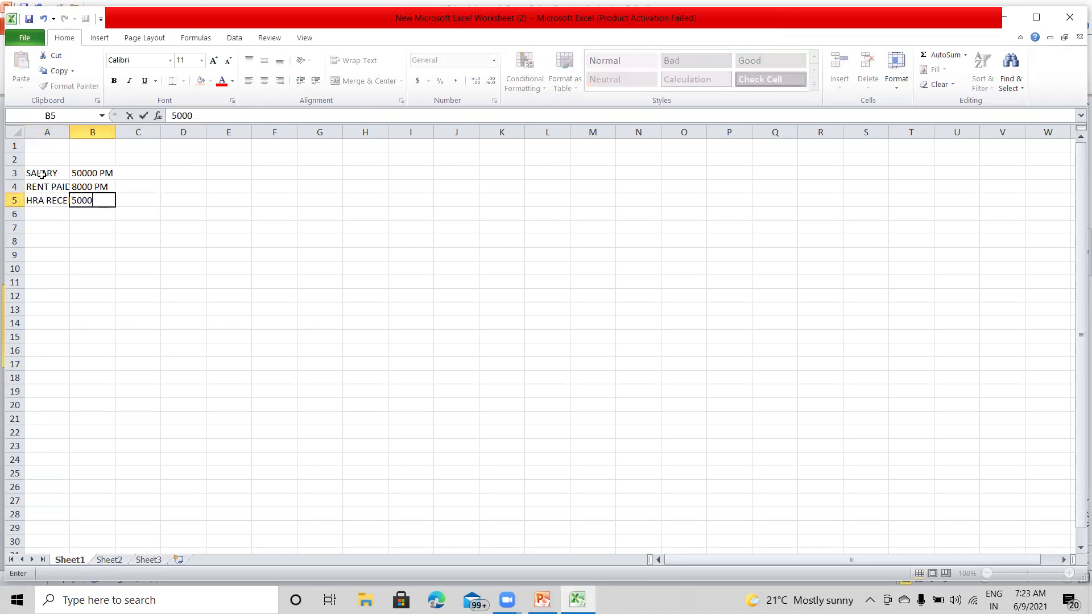
text( PM)
key(Return)
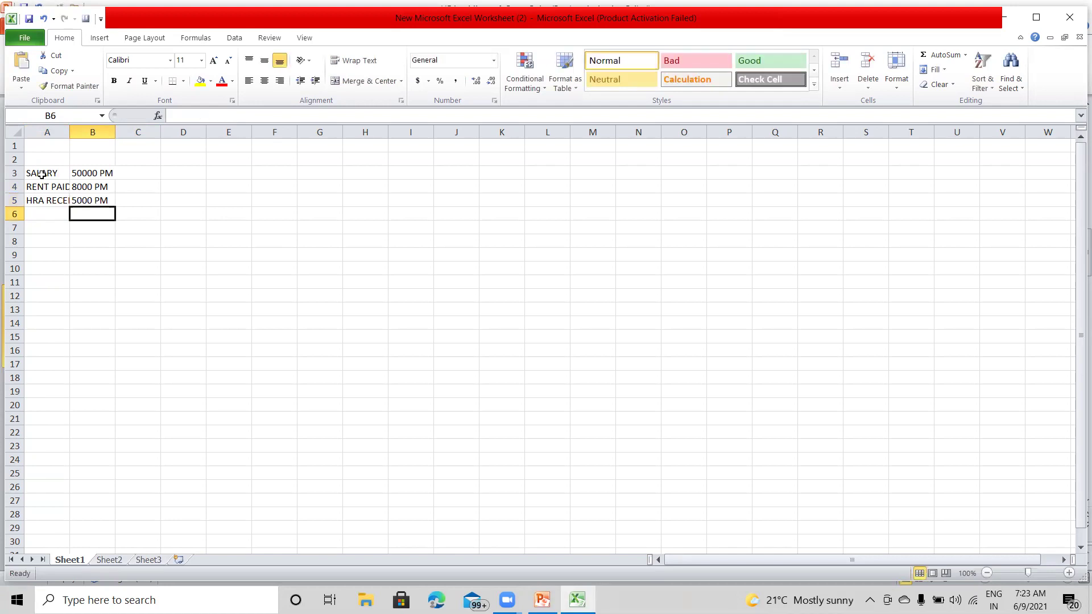
Add a PLACE row in row 6 with the value AGRA.
key(Left)
text(PL)
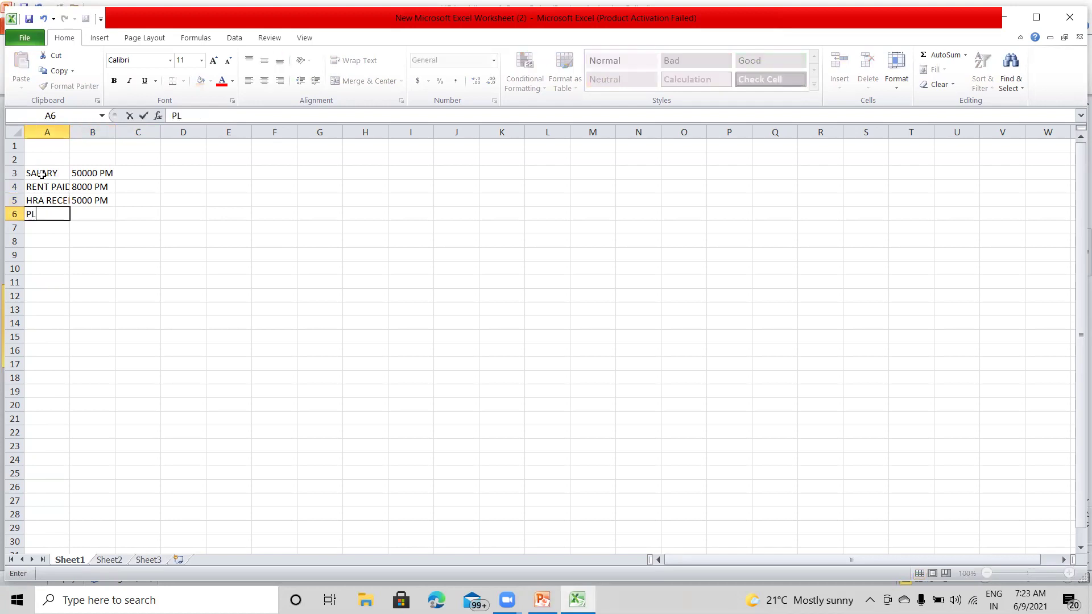
text(ACE)
key(Return)
key(Up)
key(Right)
text(AGRA)
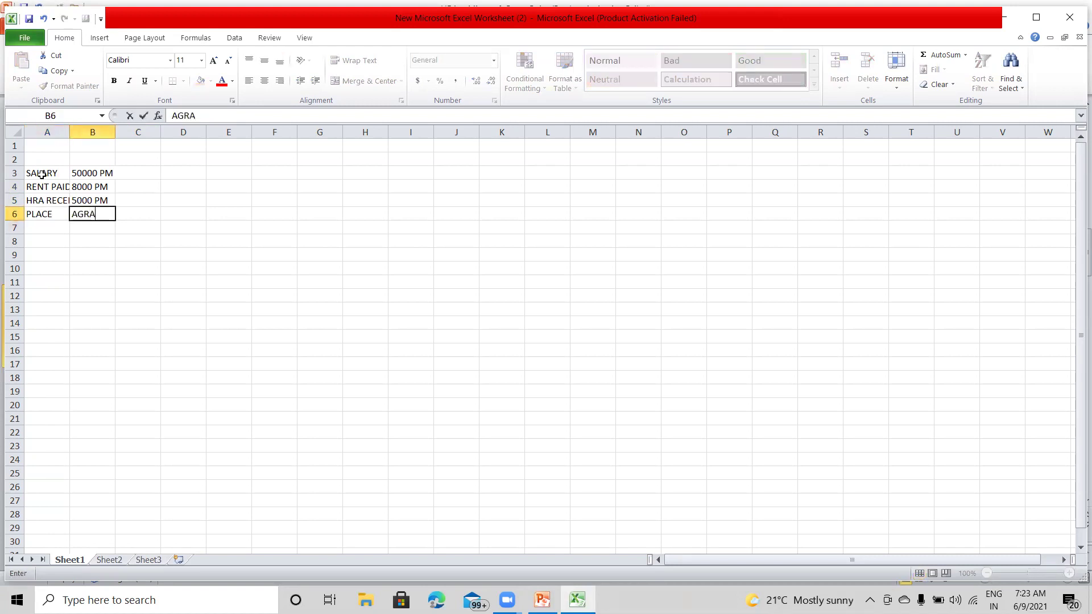
key(Return)
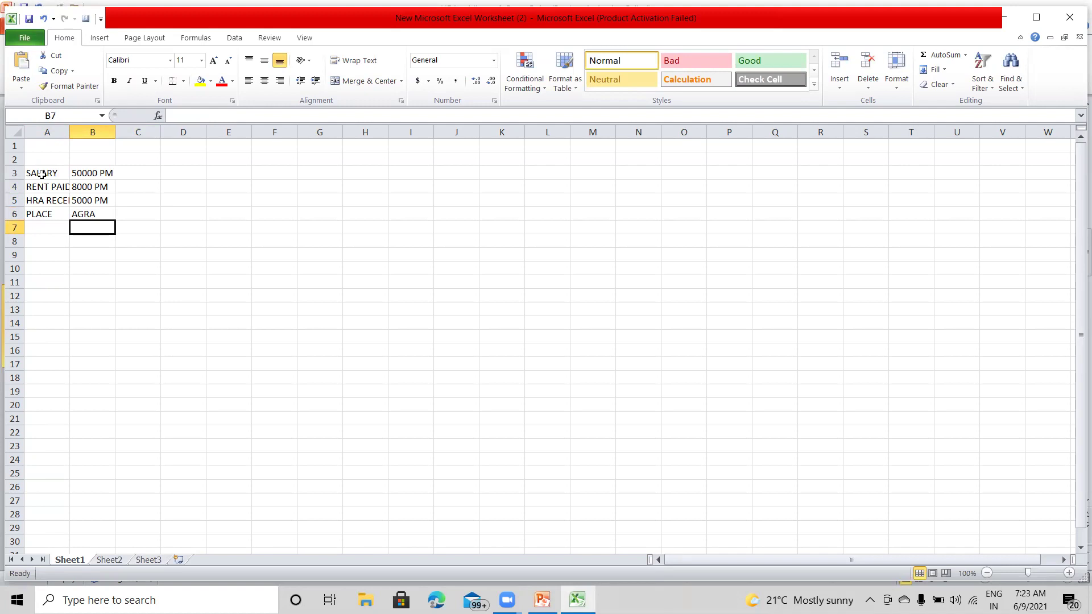
Widen column A so that the HRA RECEIVED label fits.
click(41, 174)
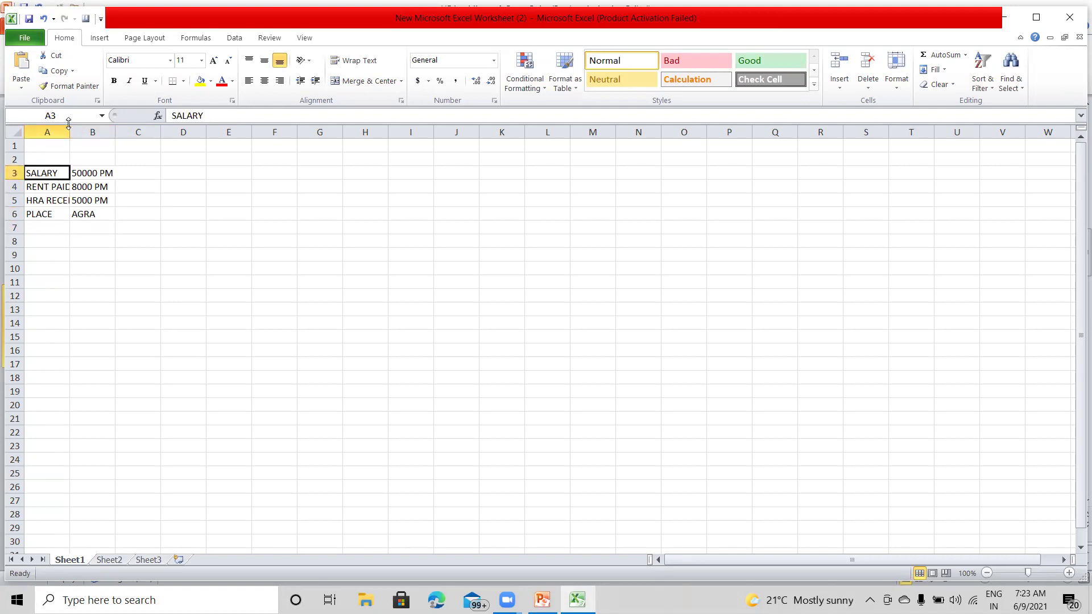
drag(71, 128, 91, 128)
click(125, 175)
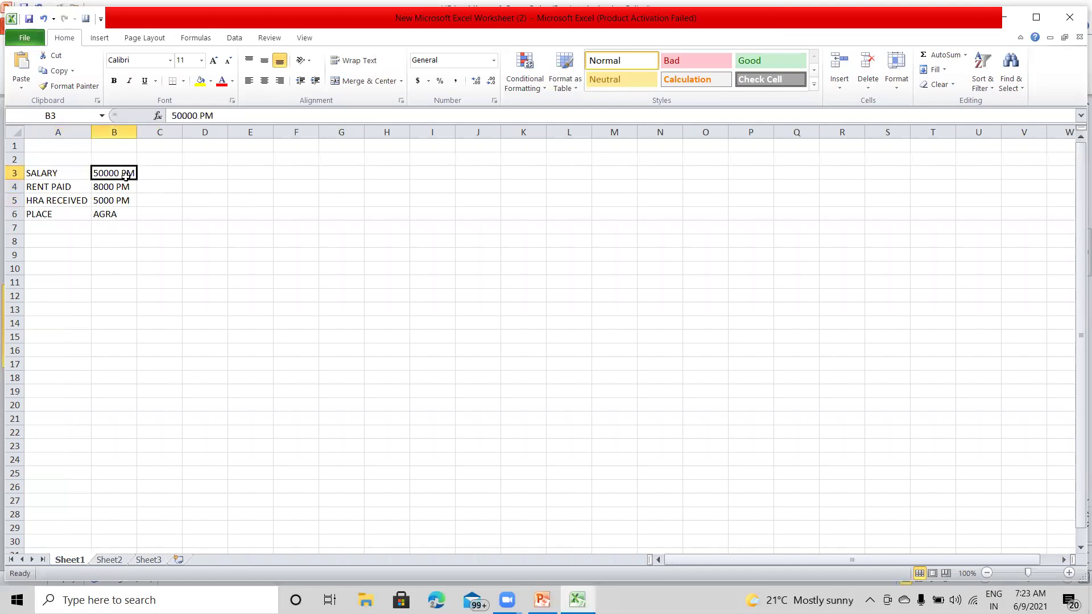
key(Down)
key(Left)
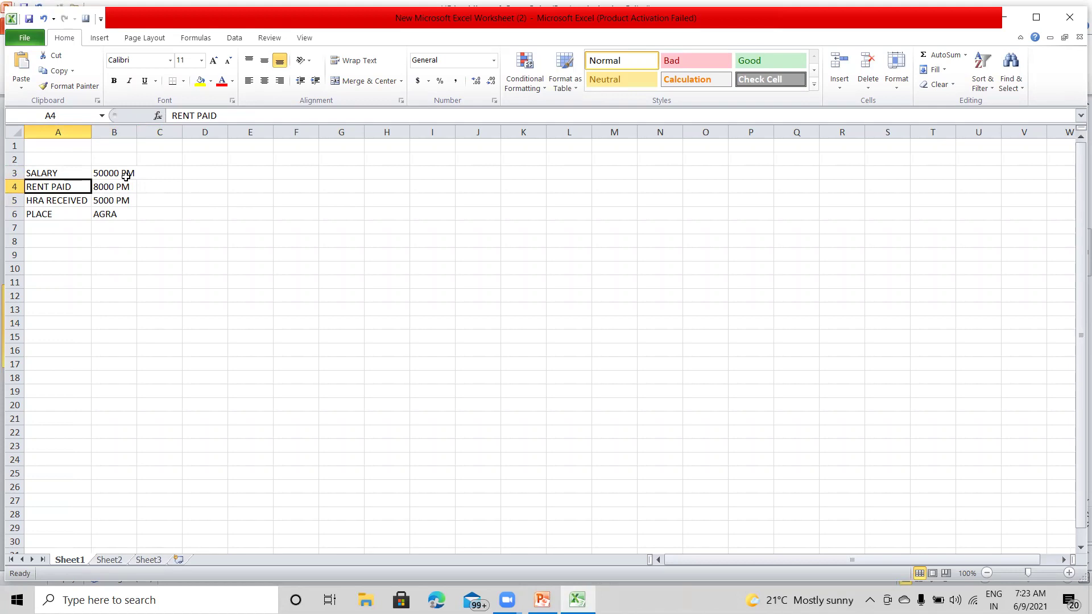
click(69, 199)
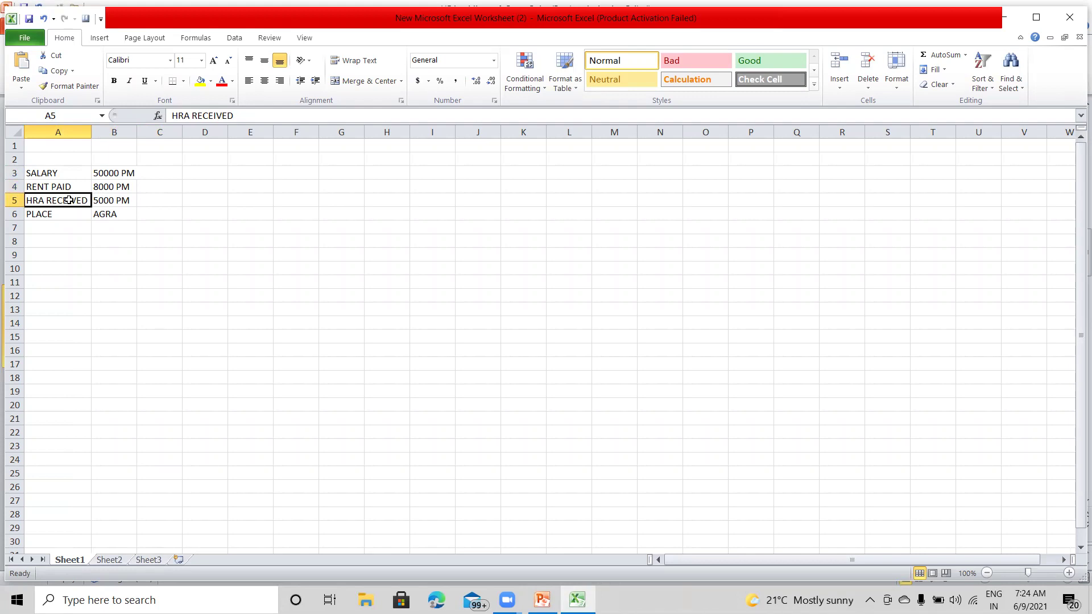
click(103, 201)
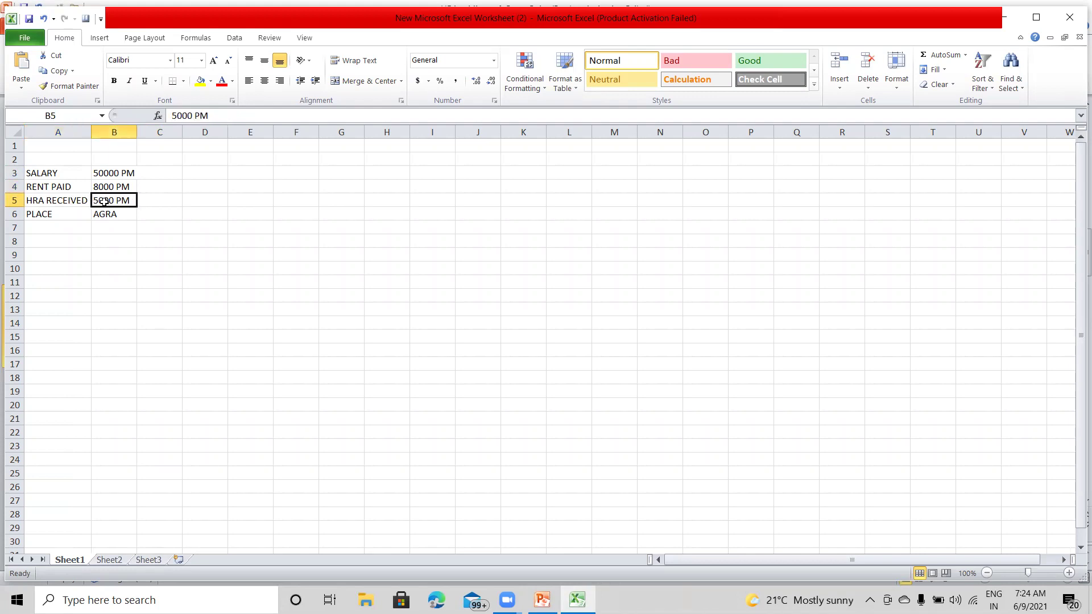
Enter the heading HRA in A8 and the label "1- ACTUAL HRA RECEIVED" in A9.
click(68, 239)
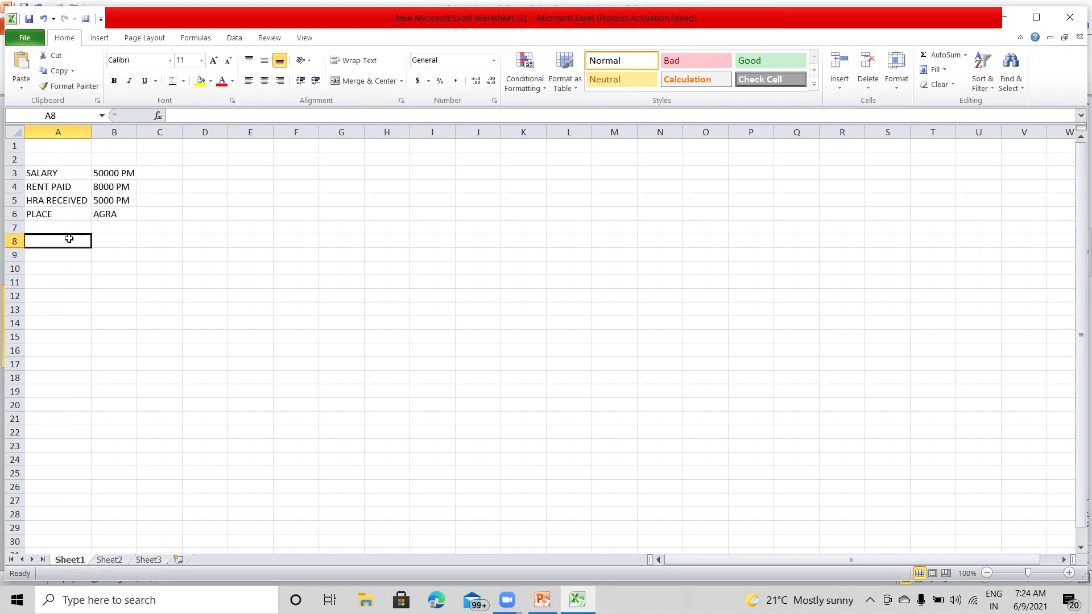
text(HRA)
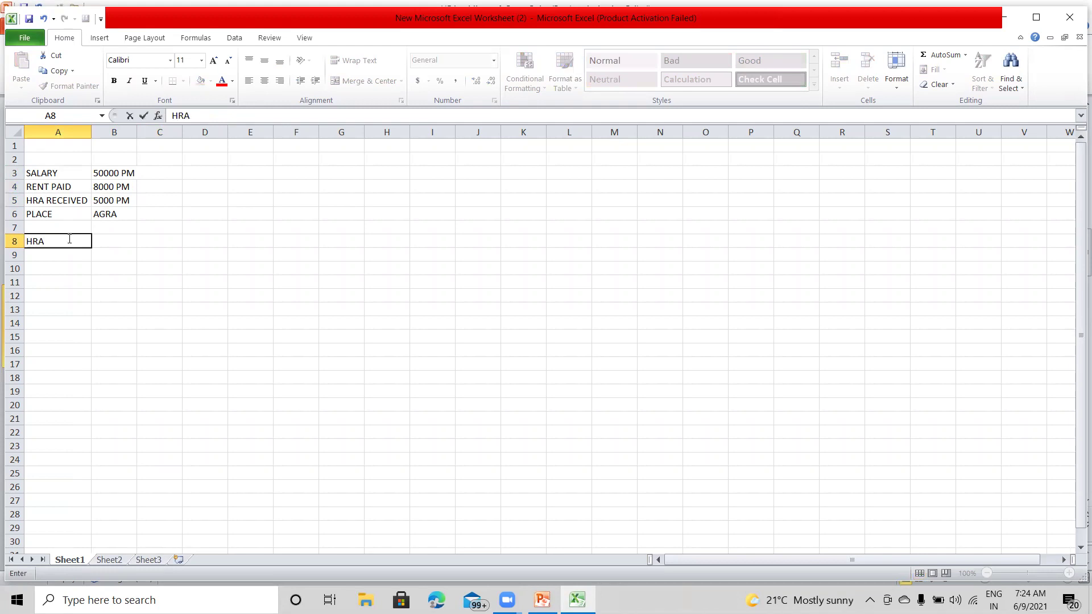
key(Return)
text(1-)
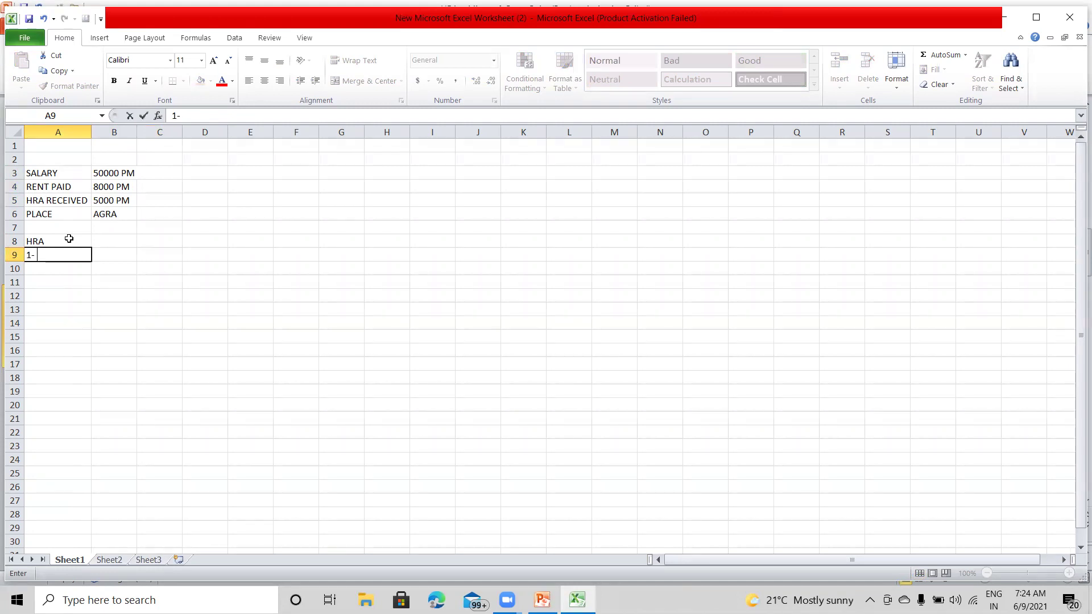
text(ACTUAL HRA)
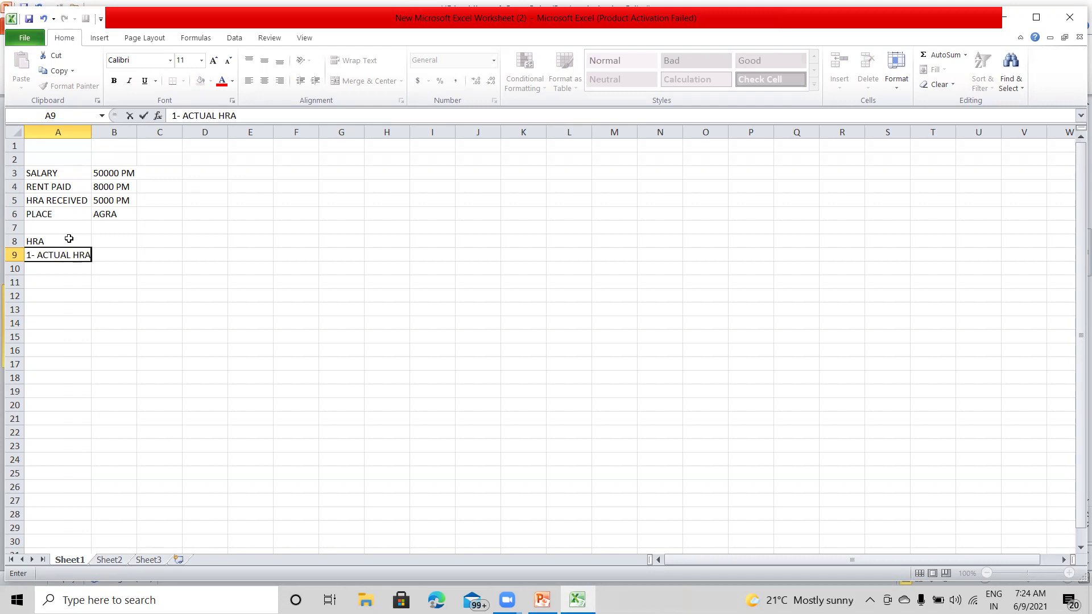
text( RECEIVED)
key(Return)
Calculate the annual HRA received in C9 with the formula =5000*12.
key(Up)
key(Right)
key(Right)
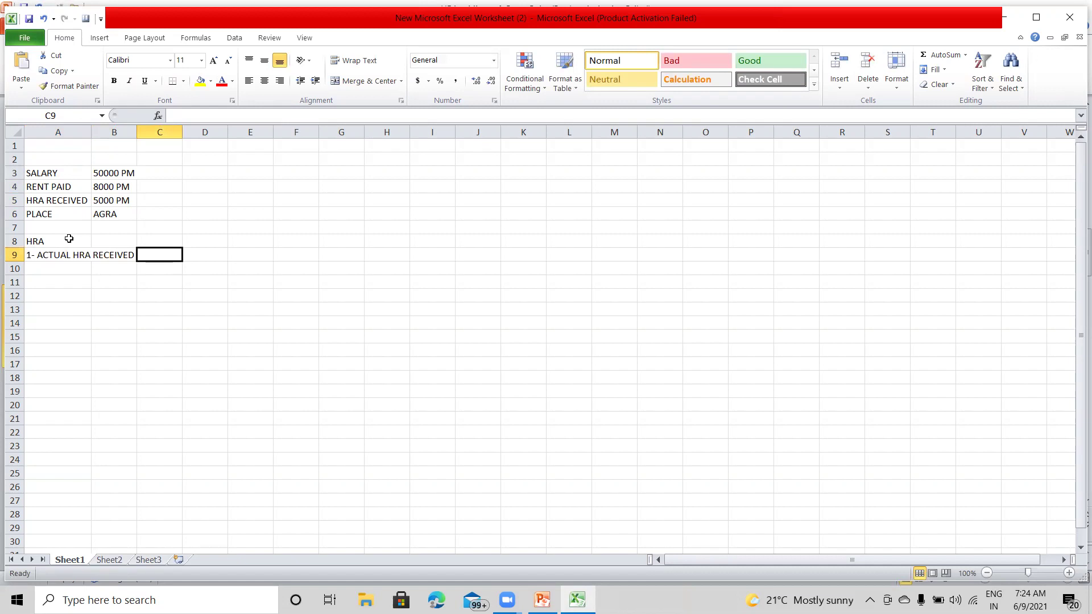
text(=)
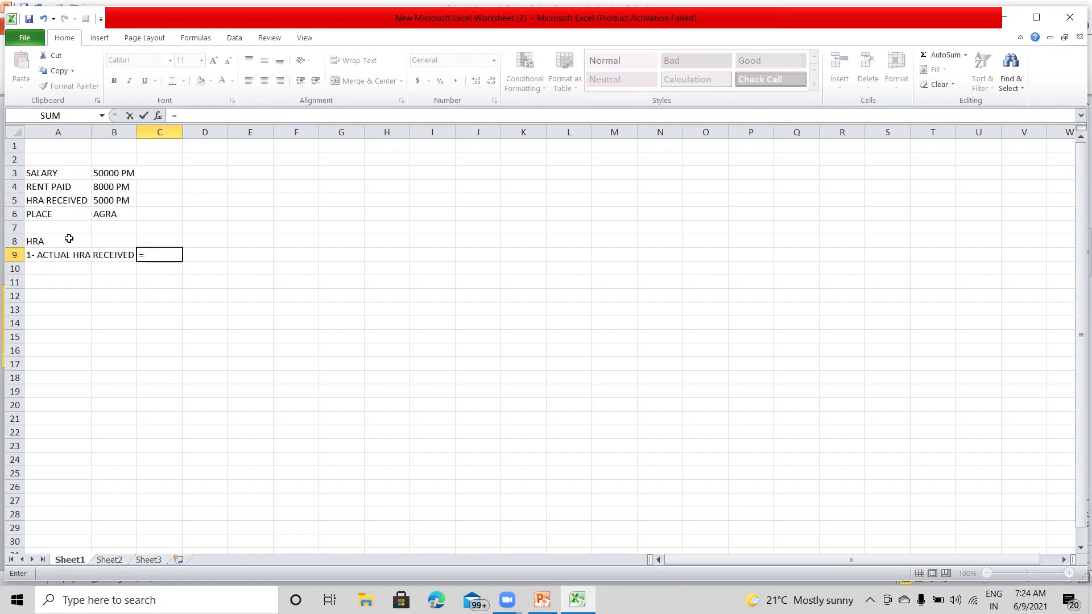
text(5000*12)
key(Return)
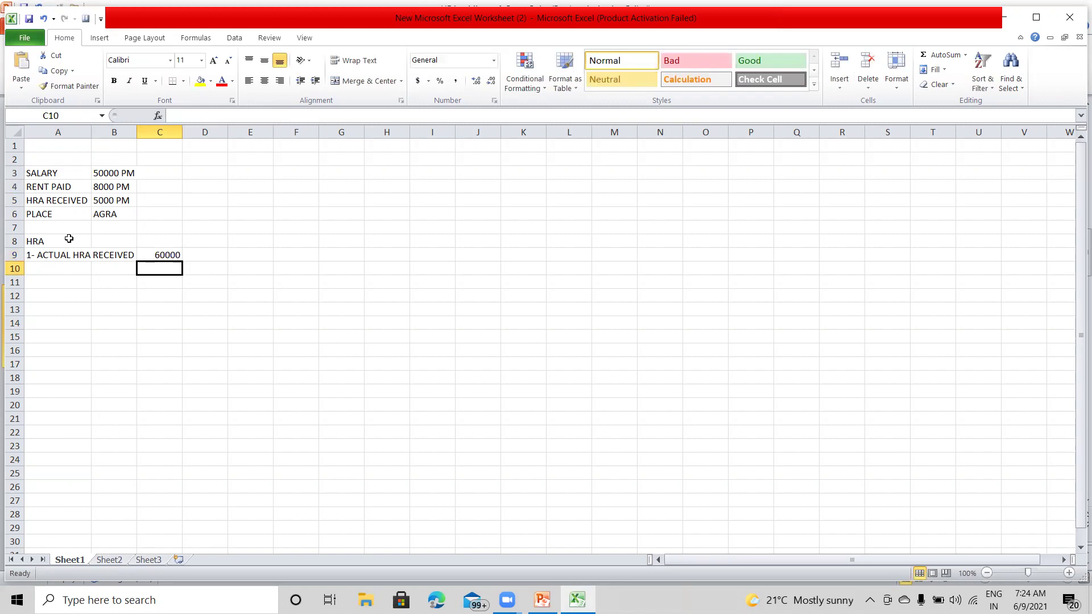
Enter the label "2- RENT PAID - 10% OF SALARY" in A10 and auto-fit column A to its contents.
key(Up)
key(Left)
key(Left)
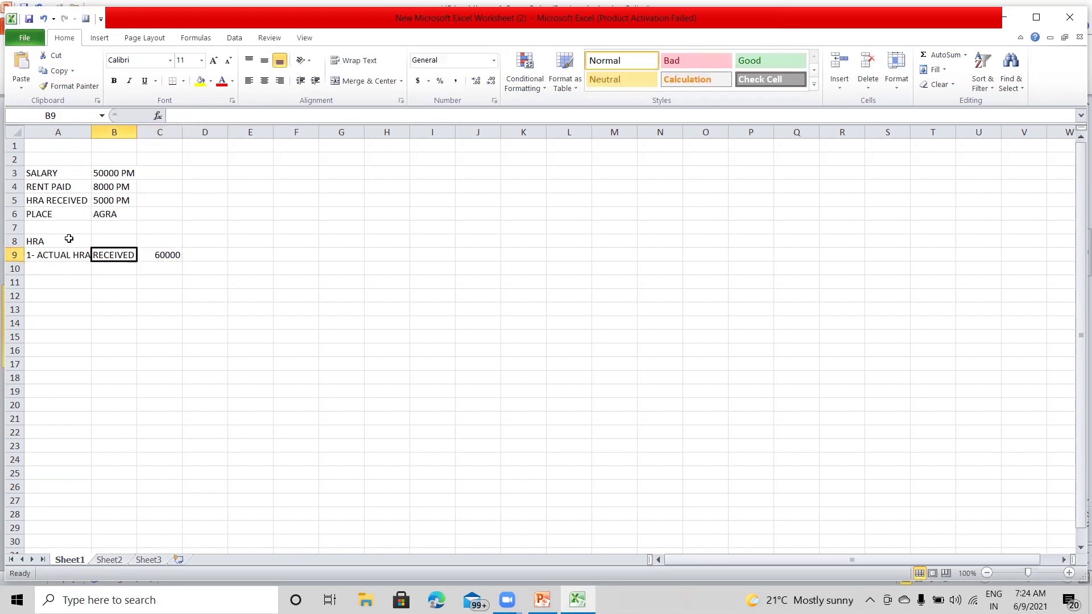
key(Down)
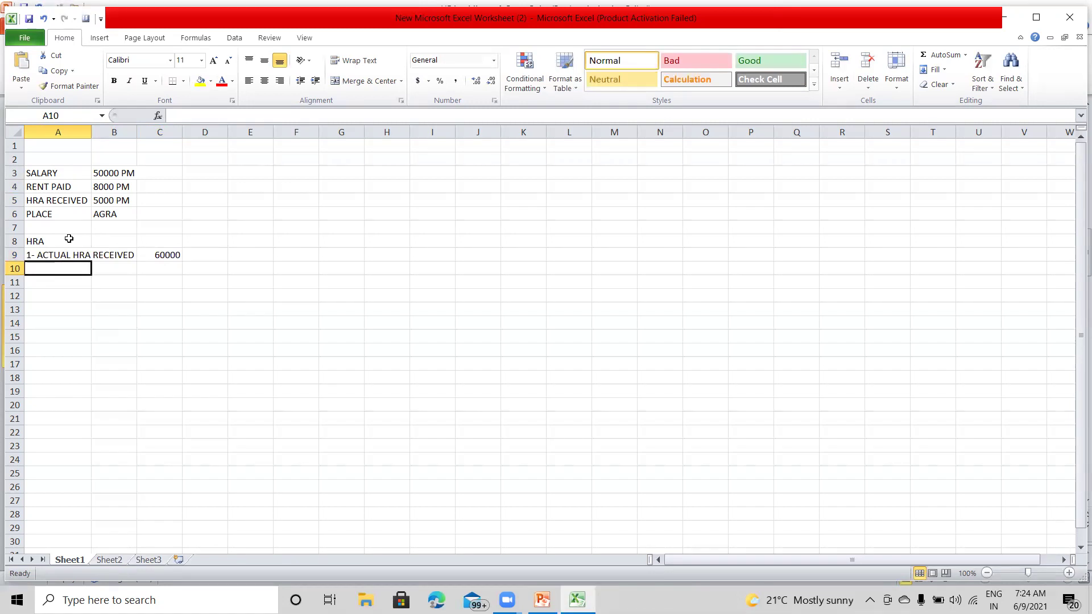
text(2- RENT PAID - 10% OF SALARY)
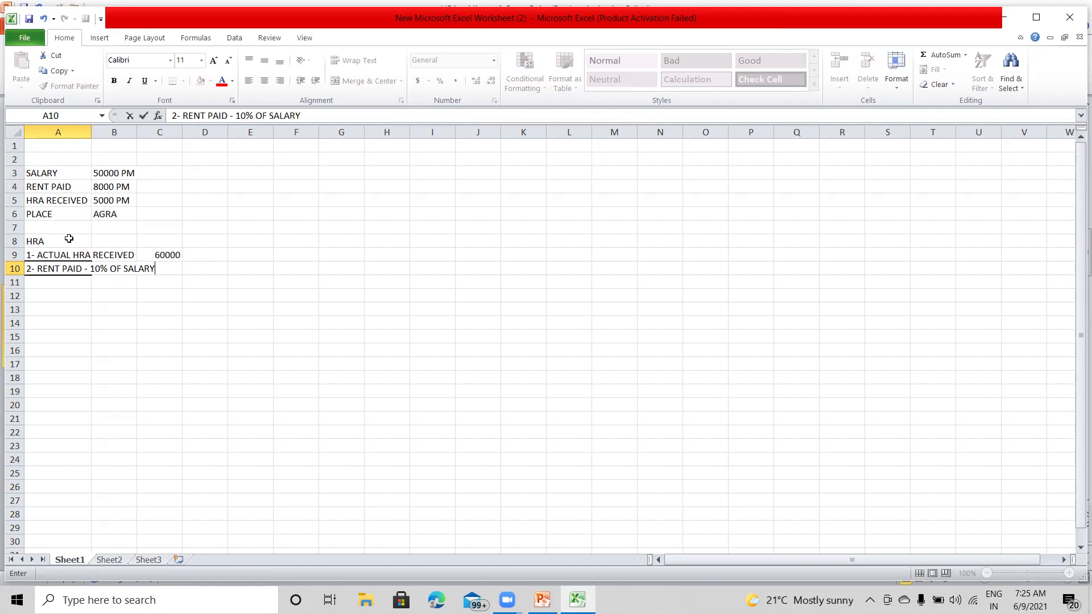
key(Return)
key(Up)
key(Right)
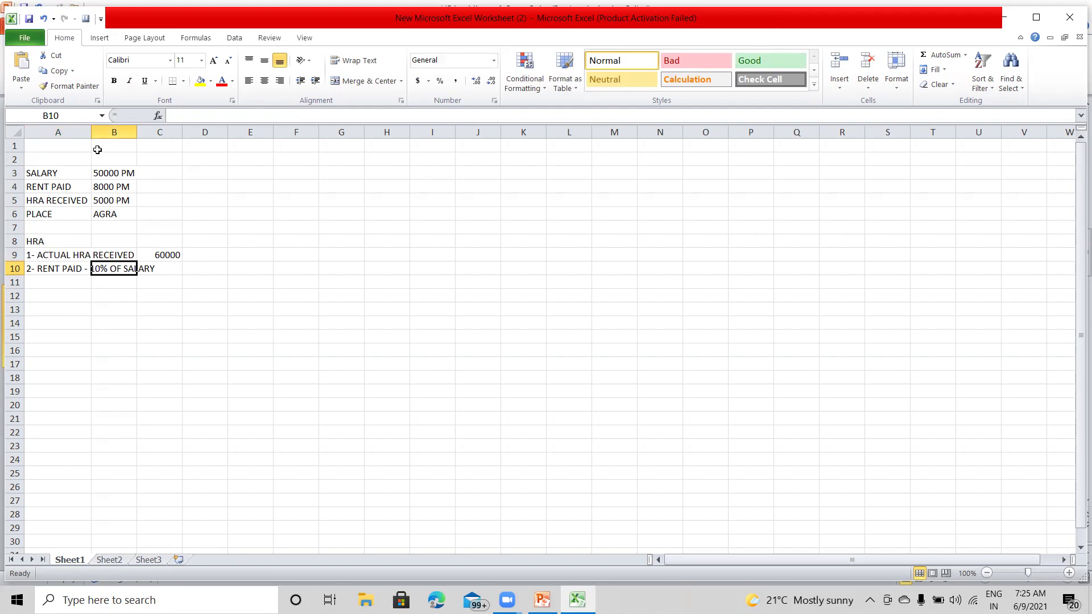
double_click(91, 132)
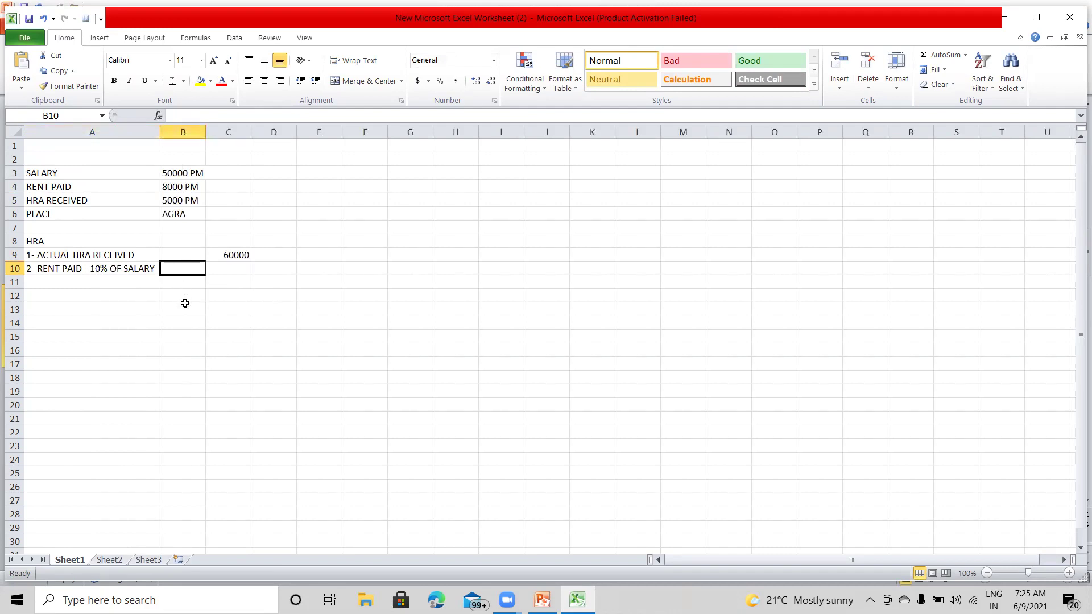
Calculate the annual rent paid in B10 with the formula =8000*12.
text(=8000)
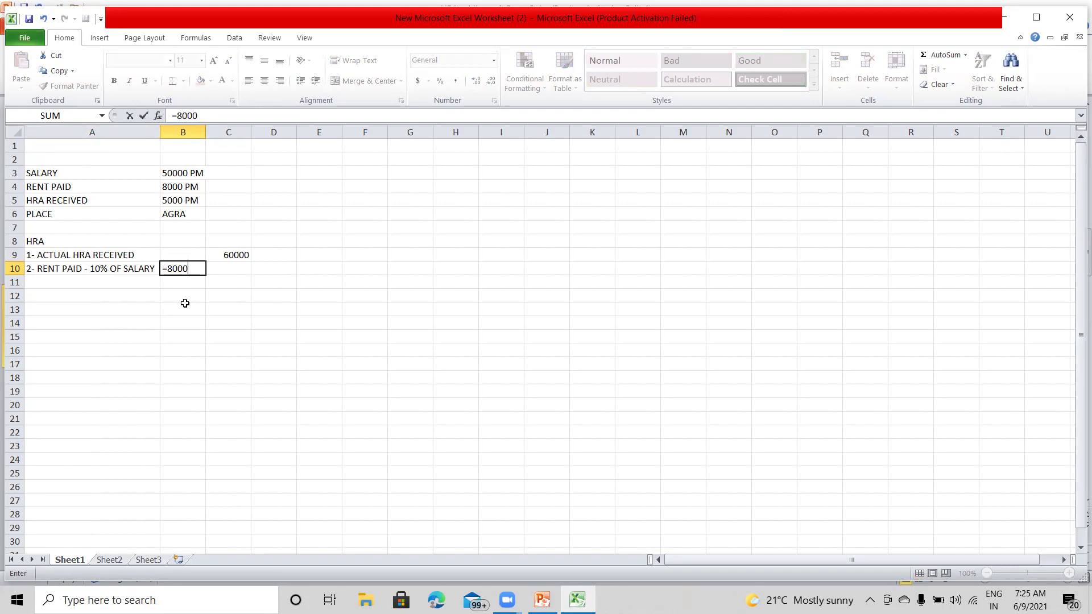
text(*12)
key(Return)
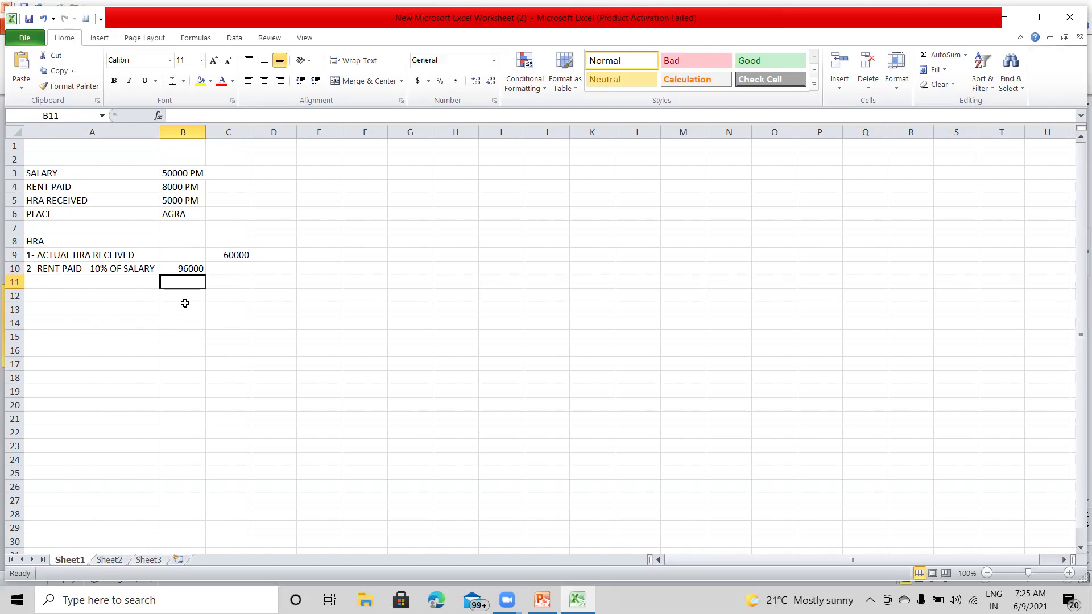
Calculate the annual salary in B11 with the formula =50000*12, accepting the proposed formula correction.
text(=)
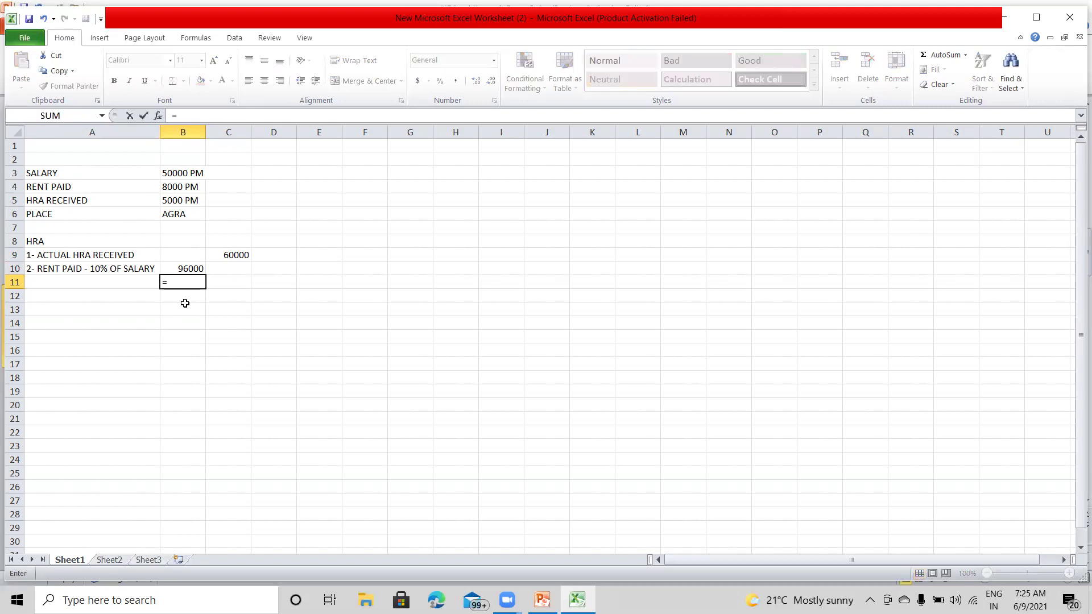
text(50000*12))
key(Return)
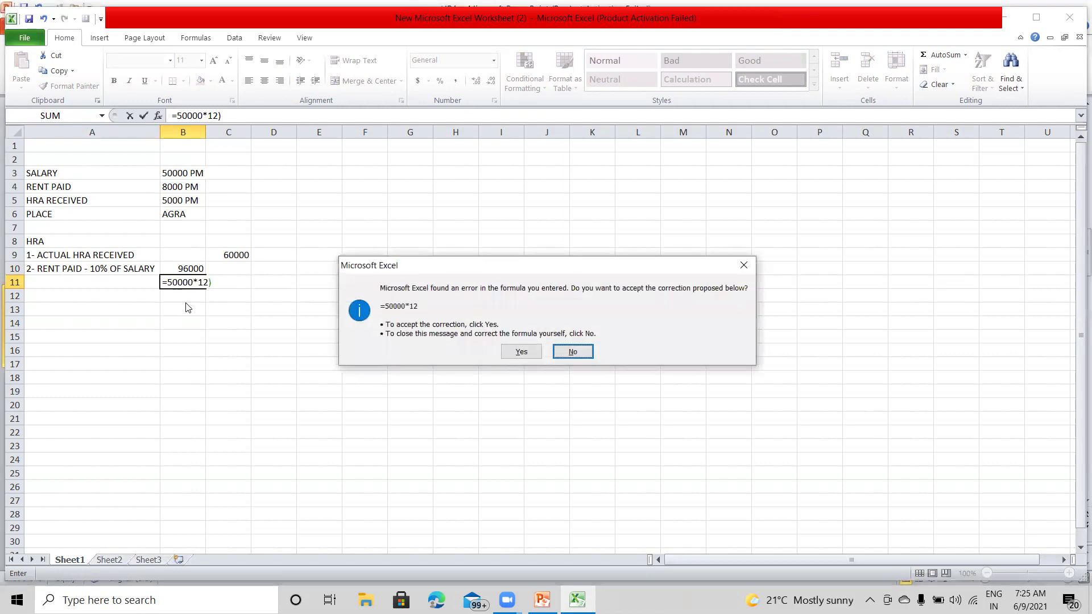
click(521, 352)
Change the formula in B11 to =(50000*12)*10% so it calculates 10% of the annual salary.
click(188, 282)
click(177, 117)
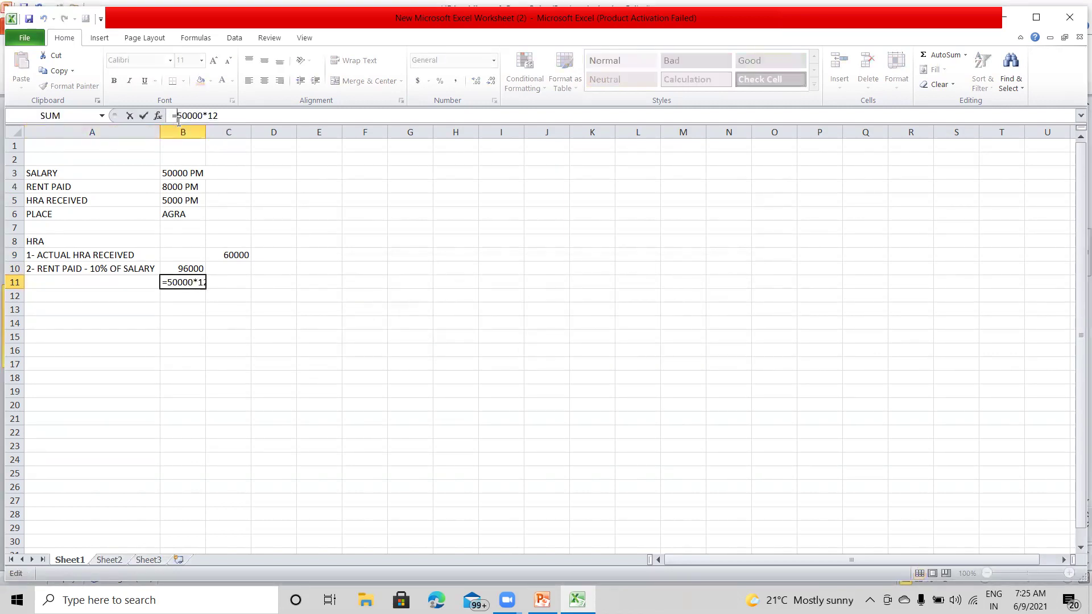
text(()
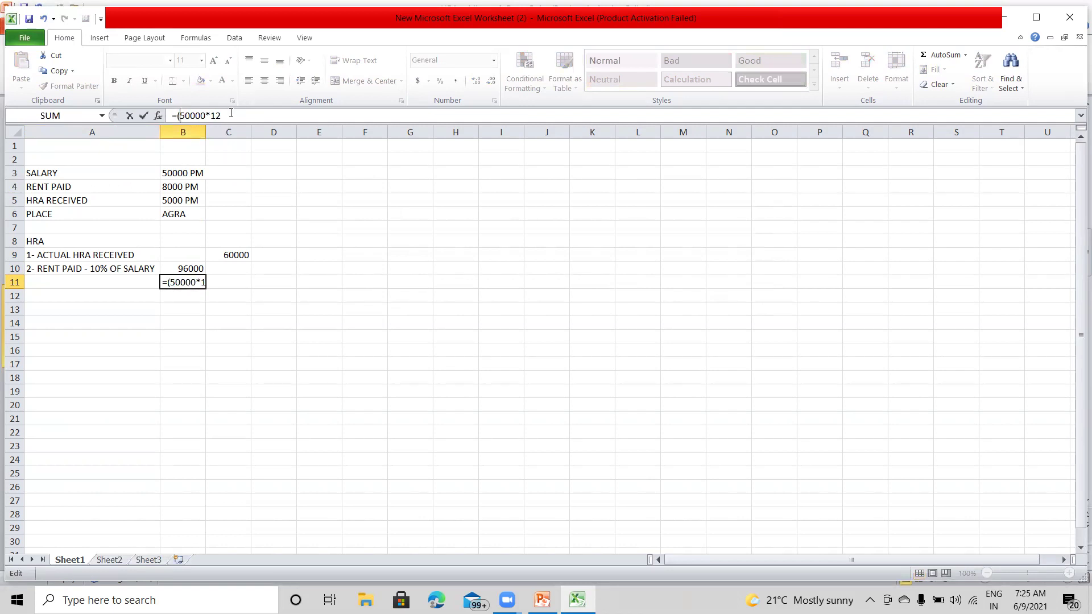
click(231, 112)
text()*10%)
key(Return)
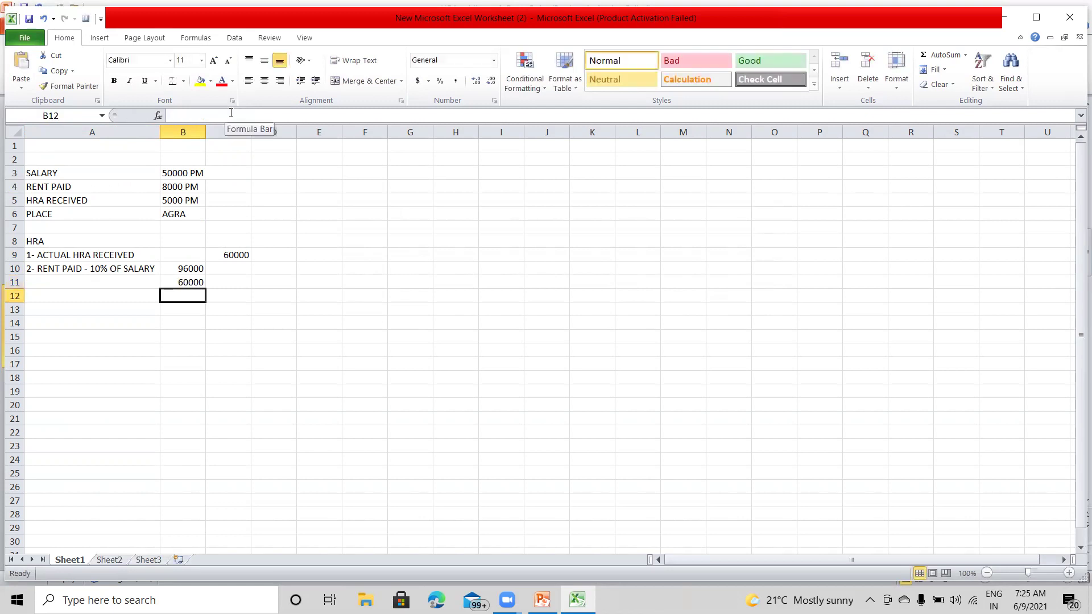
click(183, 282)
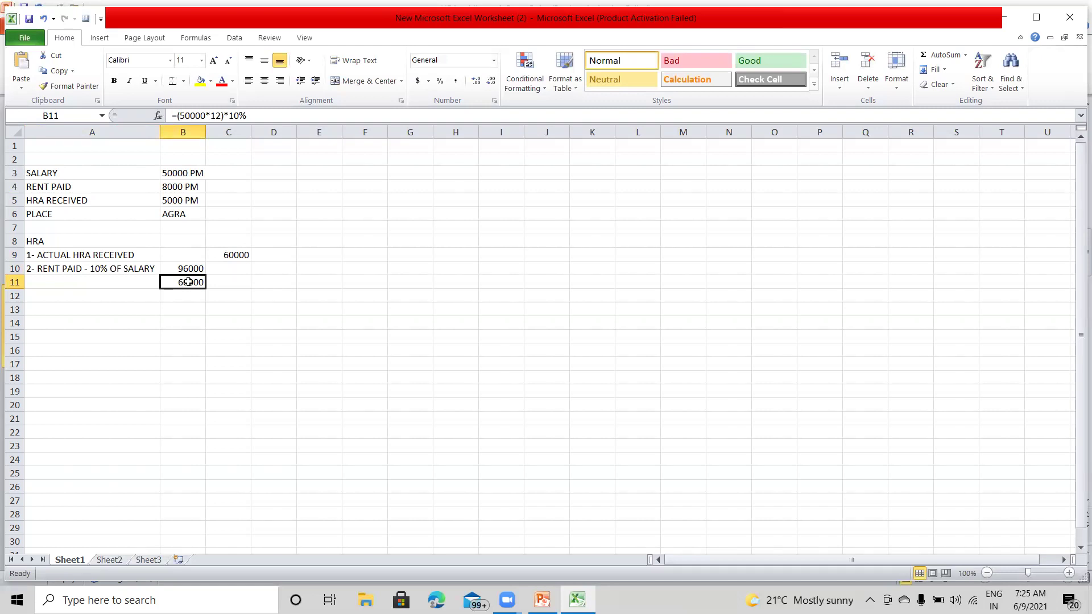
Subtract 10% of salary from the annual rent paid in C11 with the formula =B10-B11.
click(225, 285)
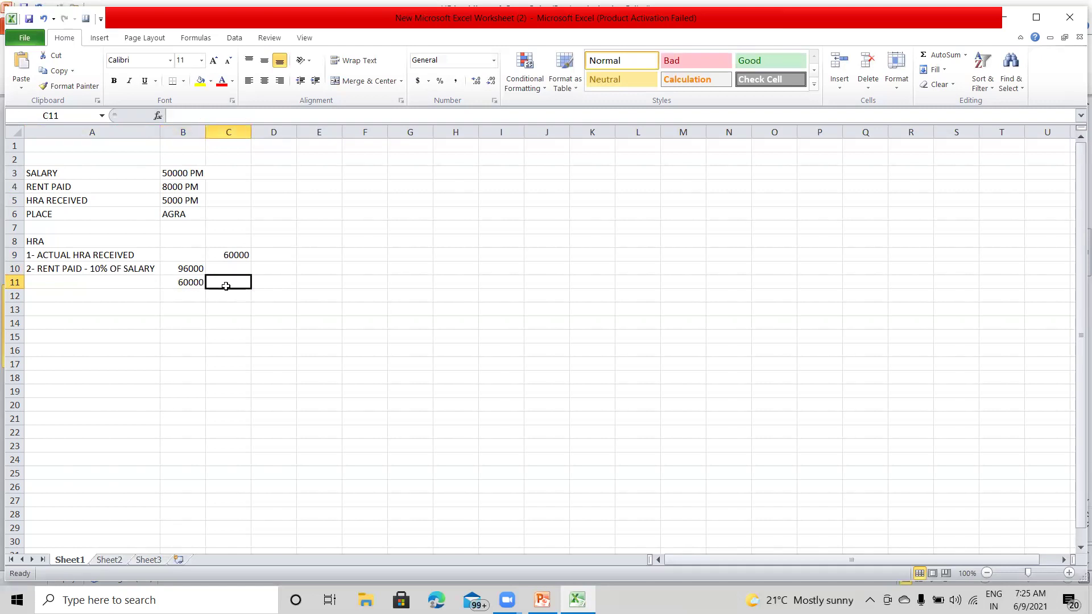
text(=)
click(180, 264)
text(-)
click(177, 283)
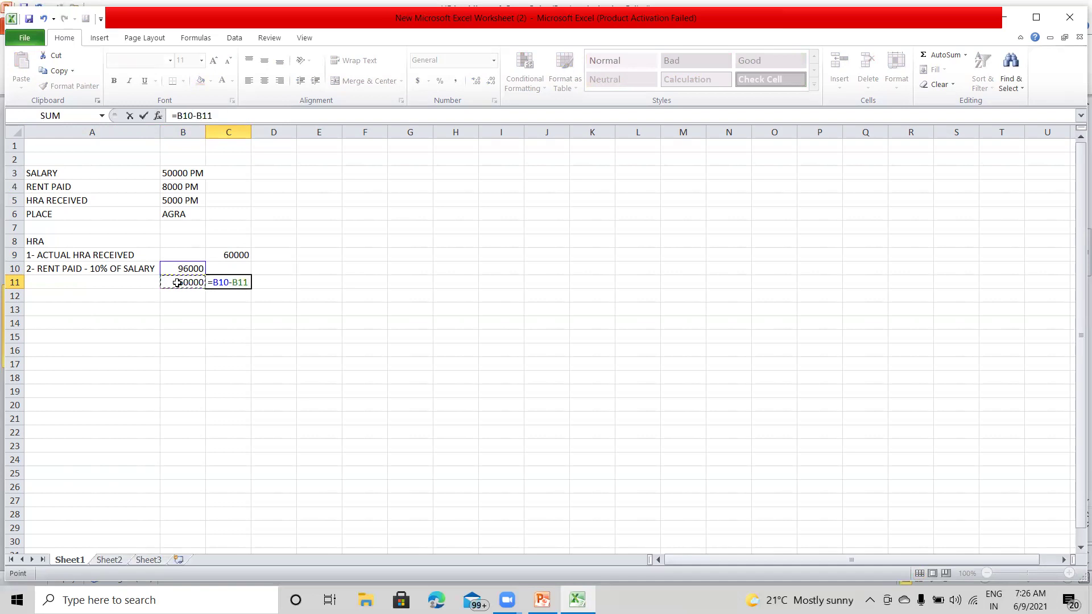
key(Return)
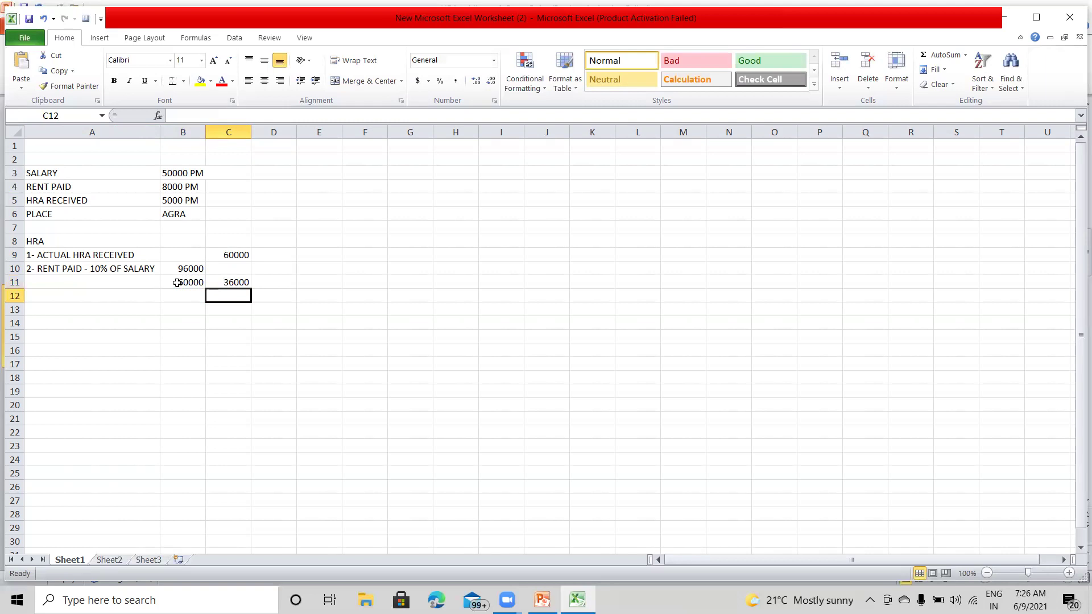
click(178, 282)
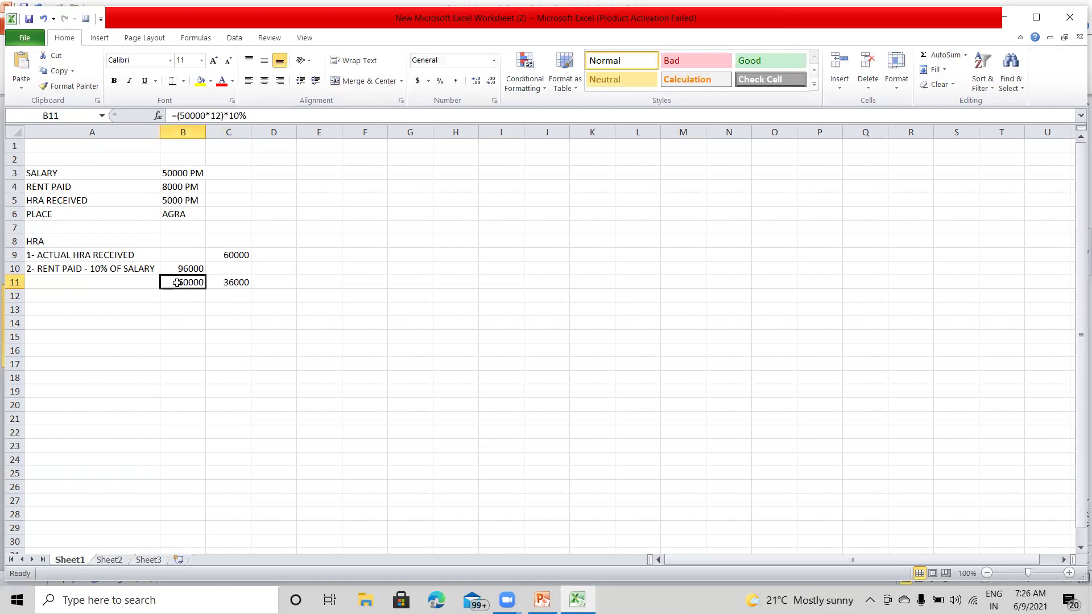
Enter the label "3- 40% OF SALARY" in A12.
click(85, 296)
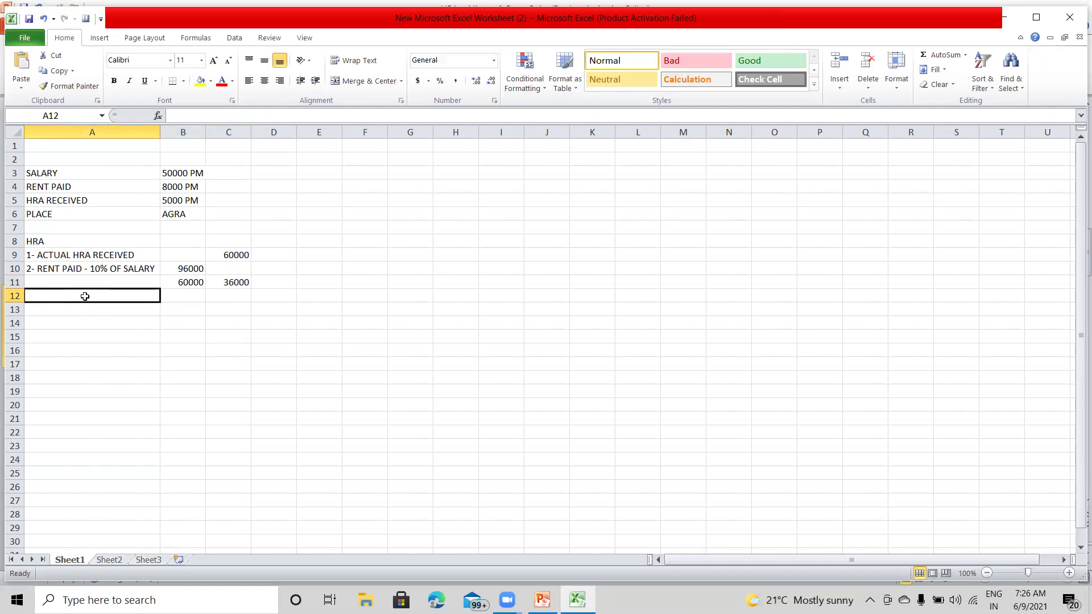
text(3-)
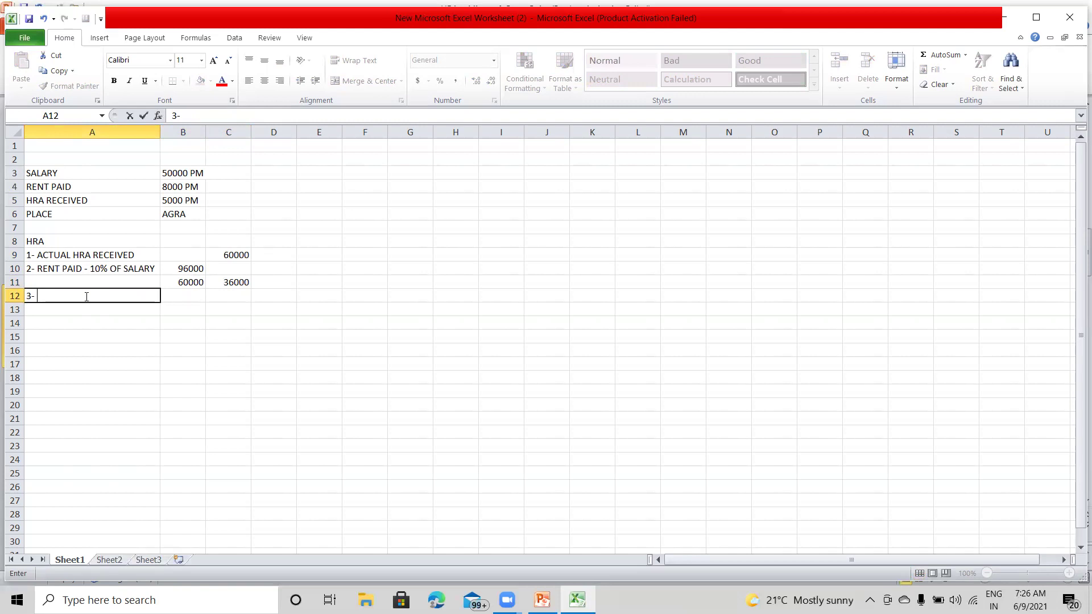
click(179, 216)
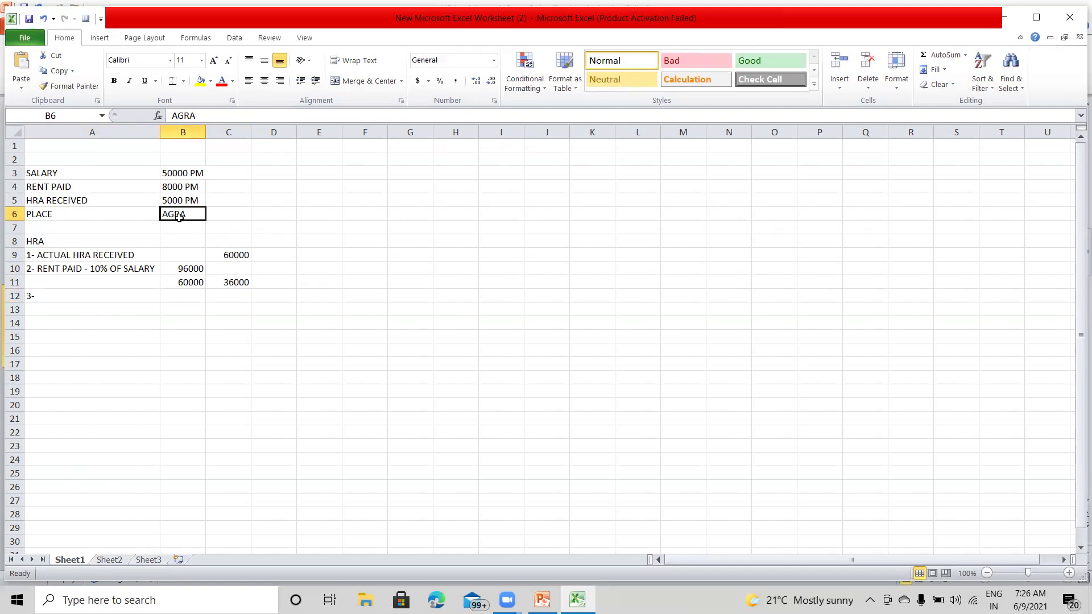
double_click(51, 298)
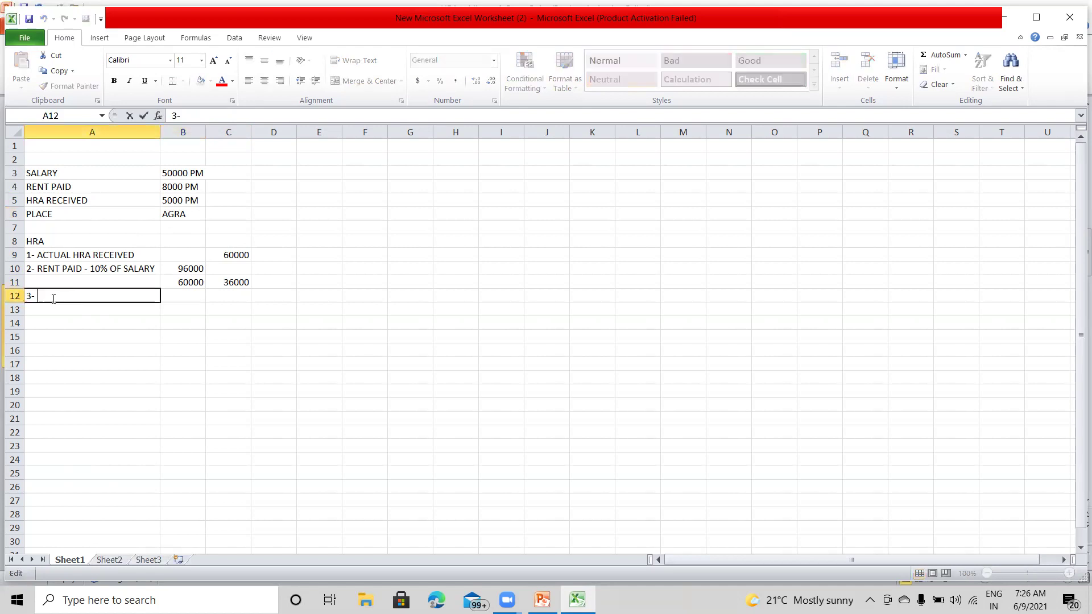
text(40% OF SALE)
key(BackSpace)
text(RY)
key(BackSpace)
key(BackSpace)
text(ARY)
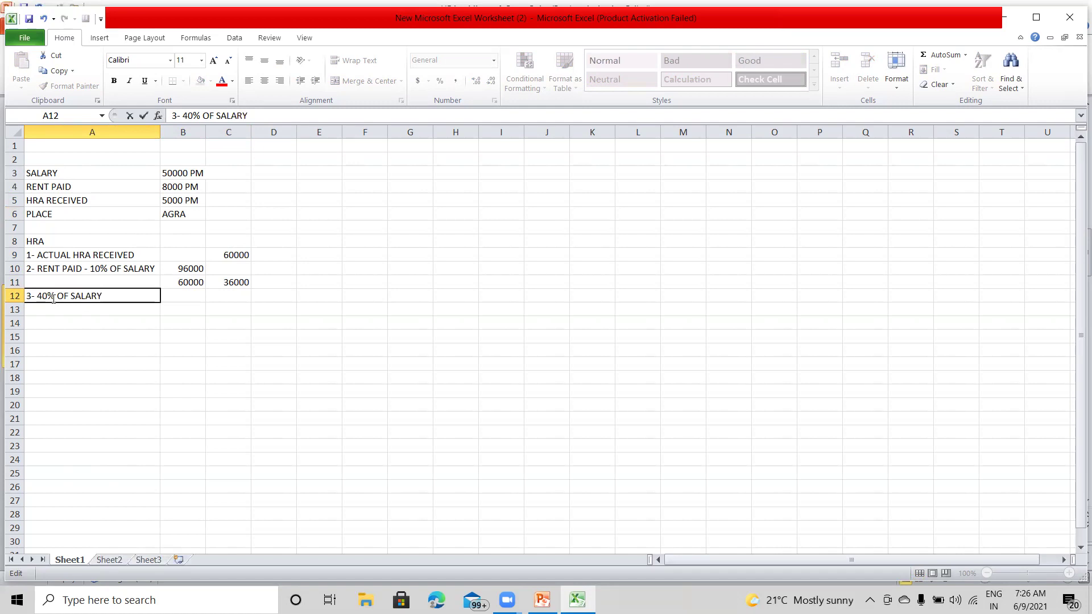
key(Return)
Calculate 40% of the annual salary in B12 with the formula =(50000*12)*40%.
click(51, 298)
key(Right)
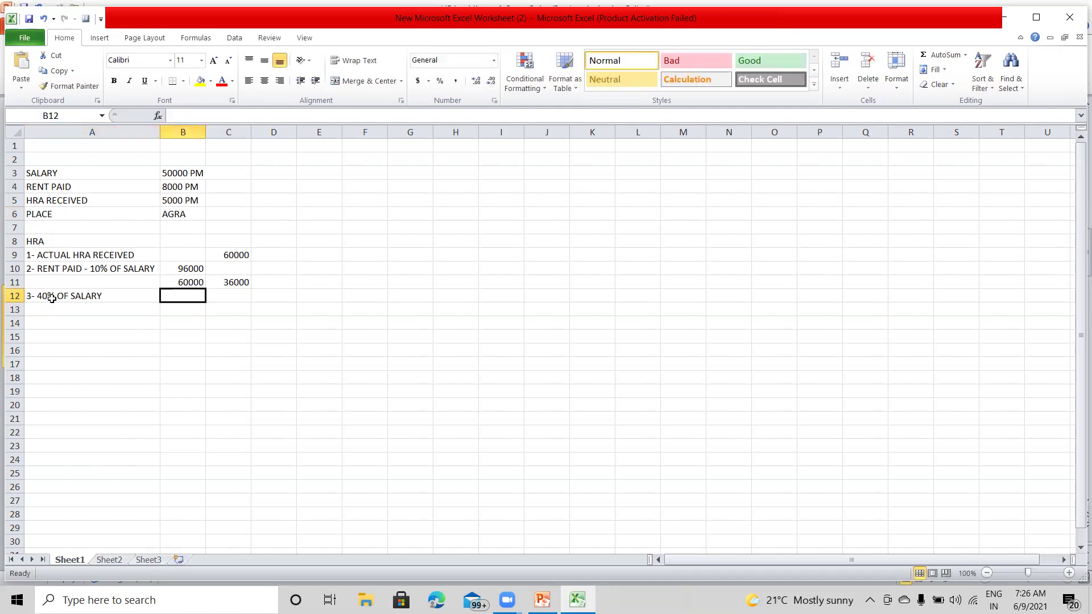
text(=)
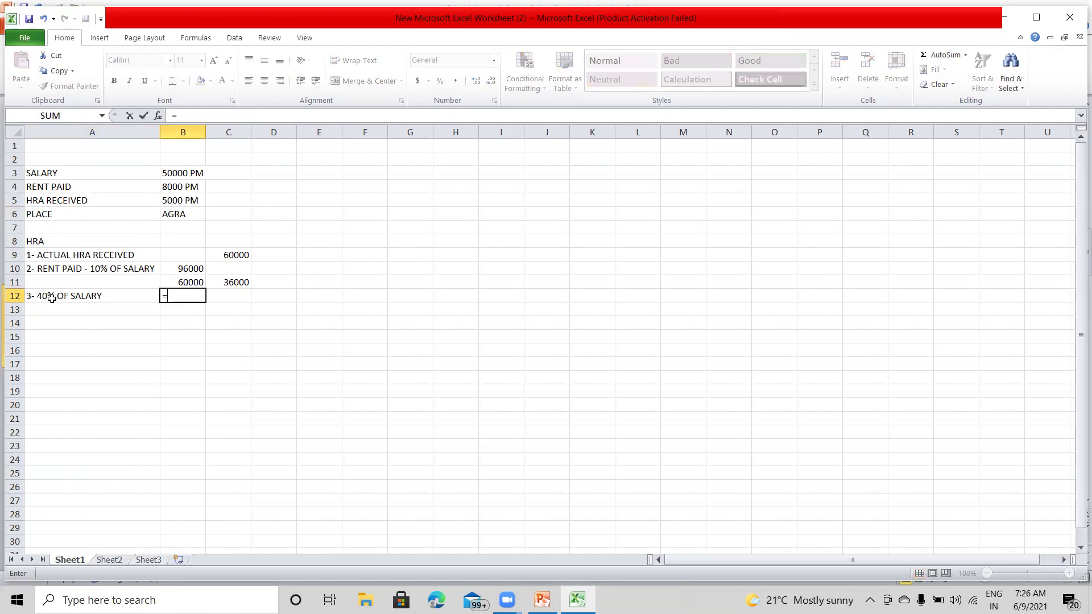
text((50000*12)
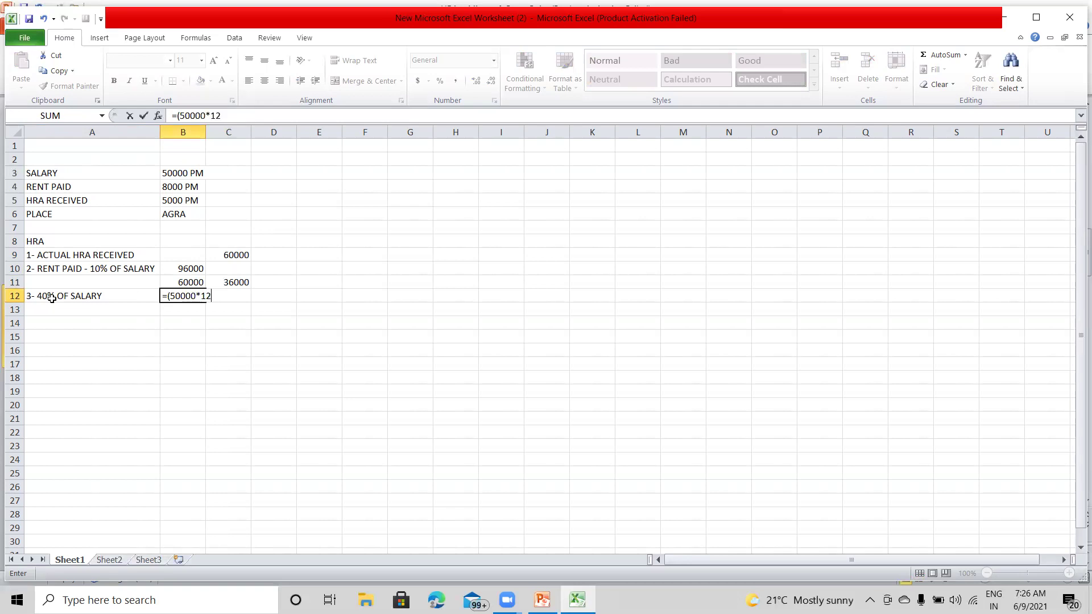
text()*40%)
key(Return)
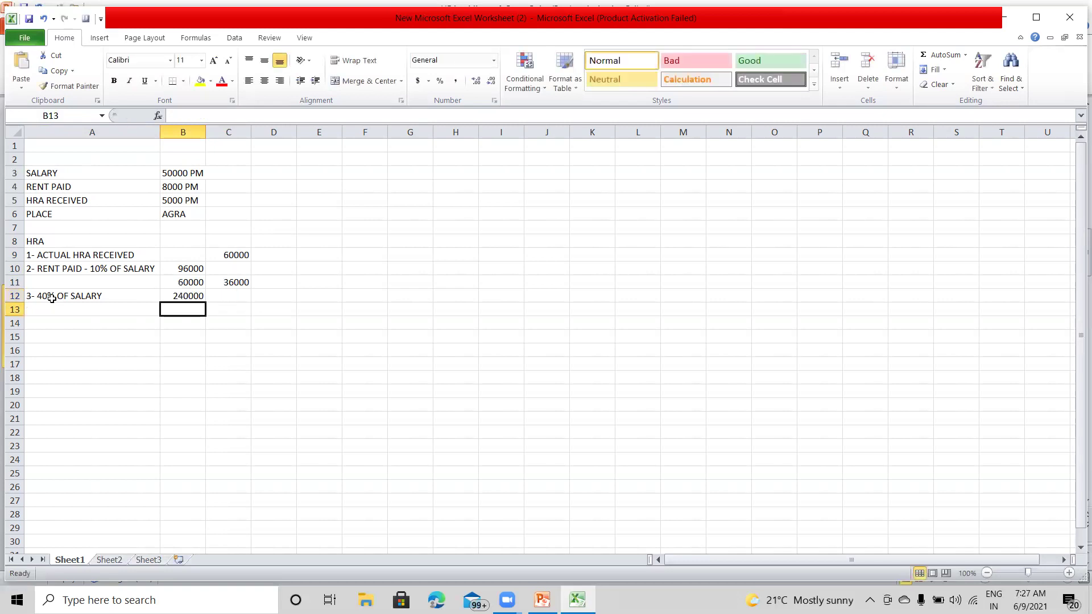
Enter 240000 in C12 as the amount for the 40% of salary row.
click(184, 290)
key(Right)
text(240000)
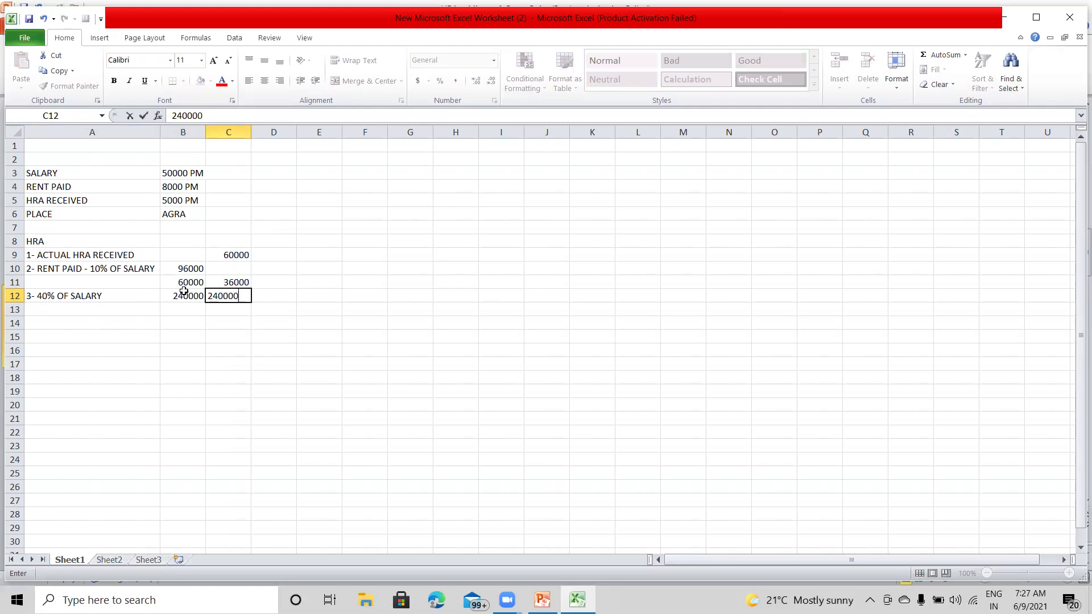
key(Return)
Enter the label "WHICHEVER IS LEAST" in A14 and the amount 36000 in C14.
key(Down)
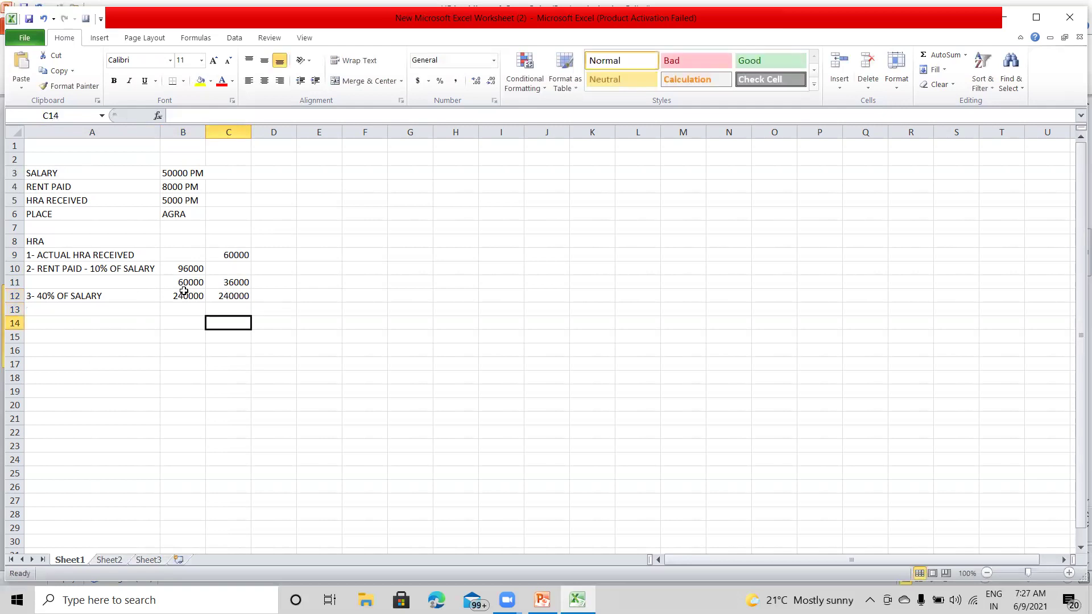
key(Left)
key(Left)
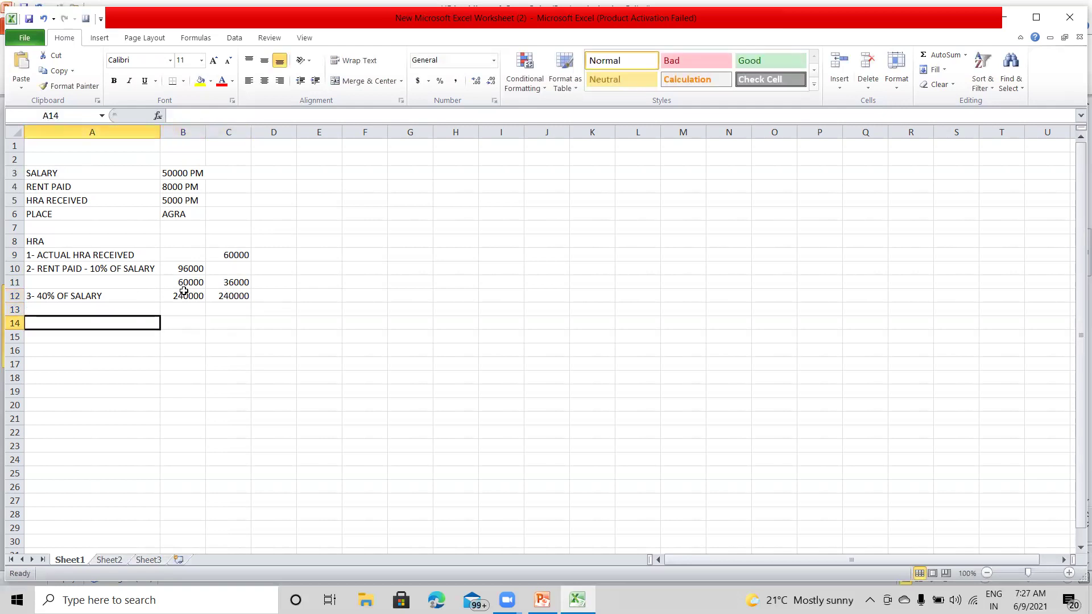
text(WHI)
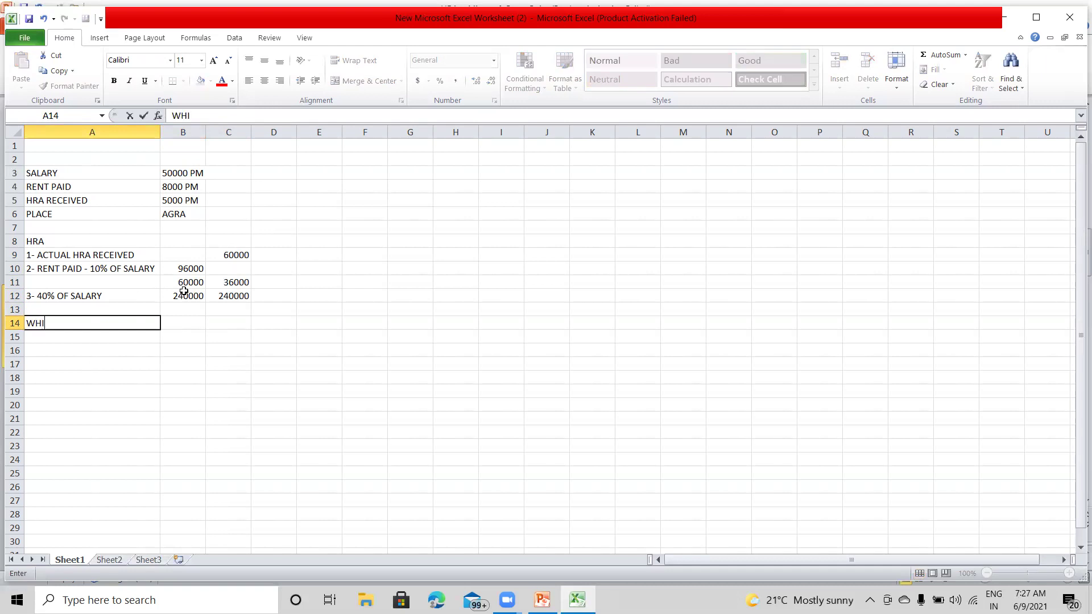
text(CHEVER IS L)
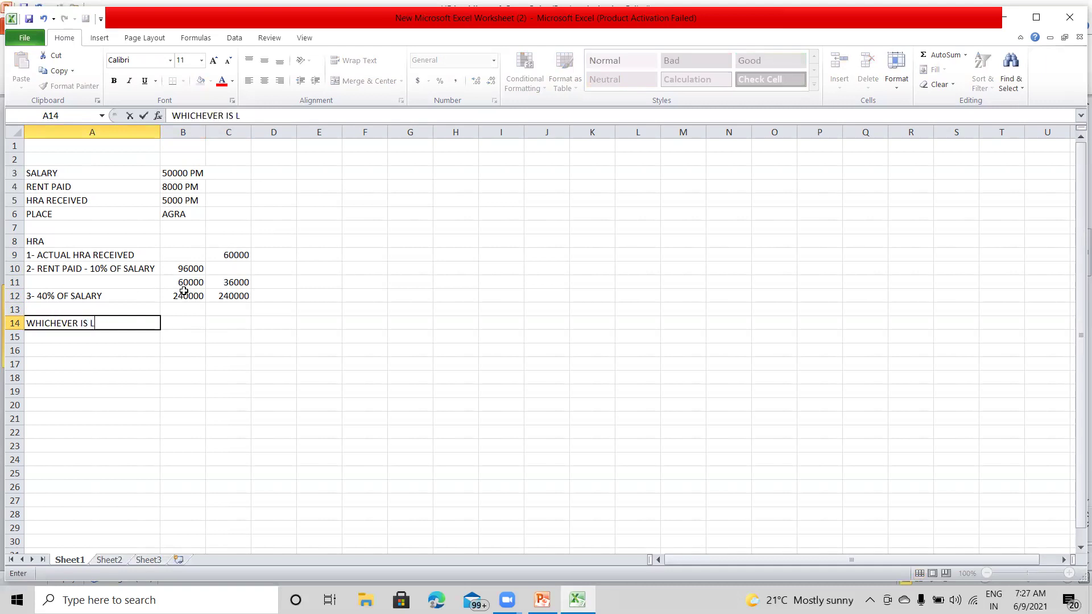
text(EAST)
key(Return)
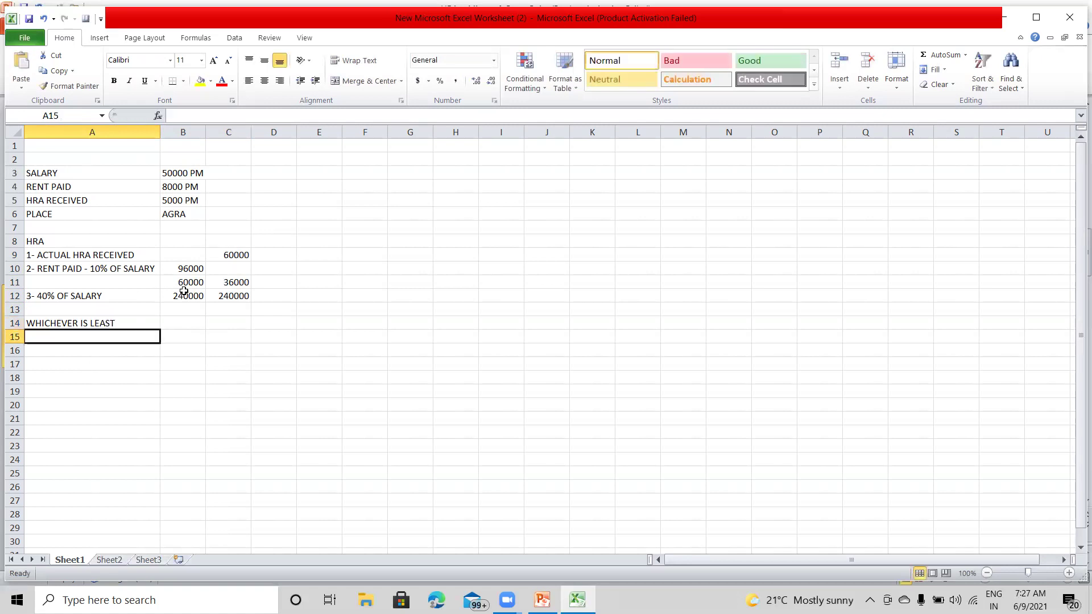
key(Up)
key(Right)
key(Right)
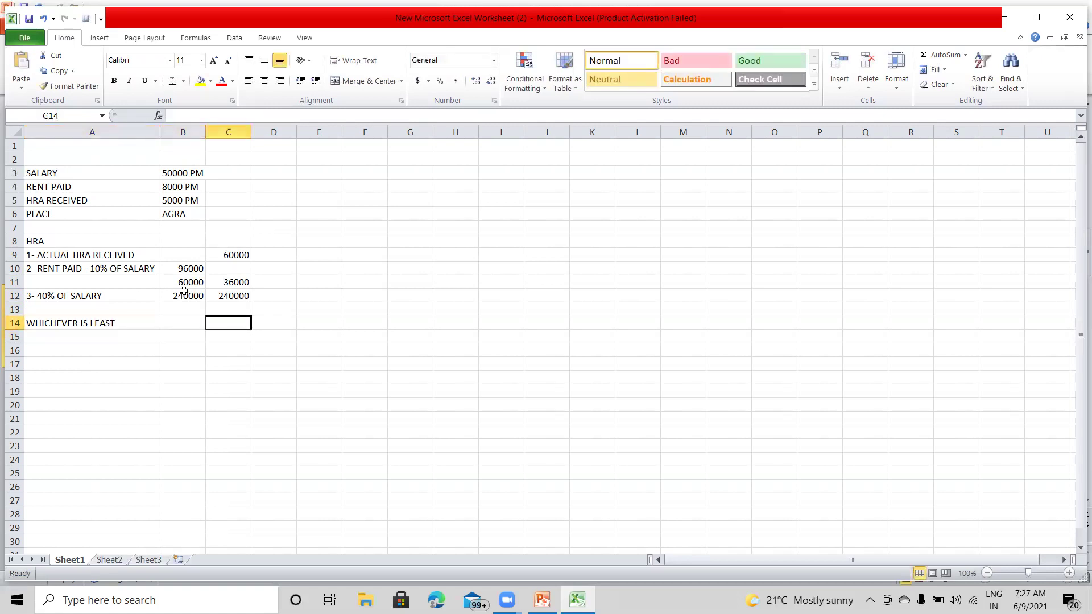
text(36000)
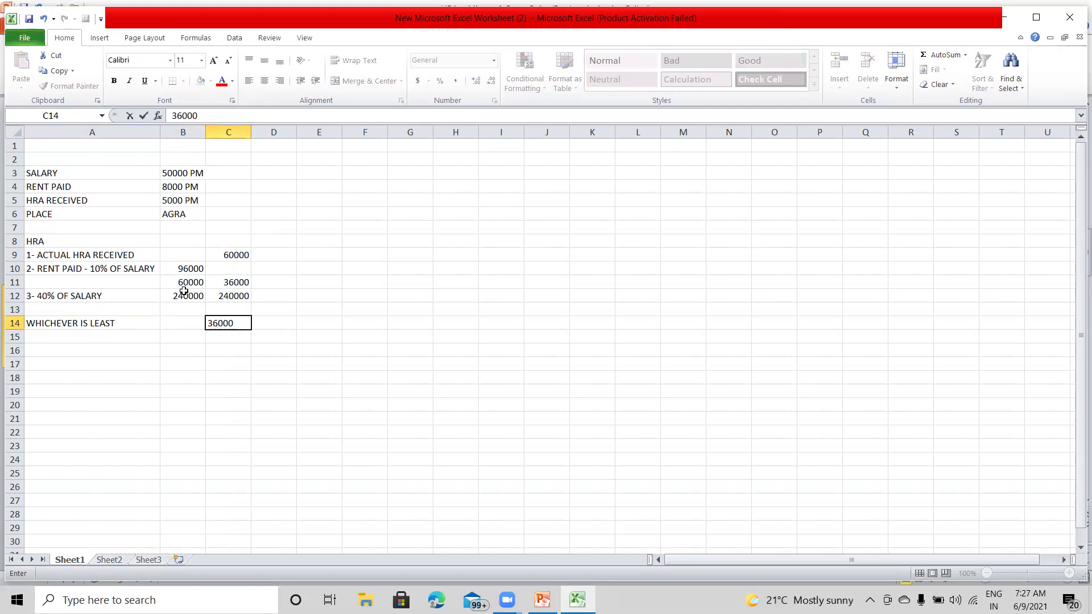
key(Return)
Enter the label "HRA" in A15 and the amount 36000 in C15.
key(Up)
key(Left)
key(Left)
key(Down)
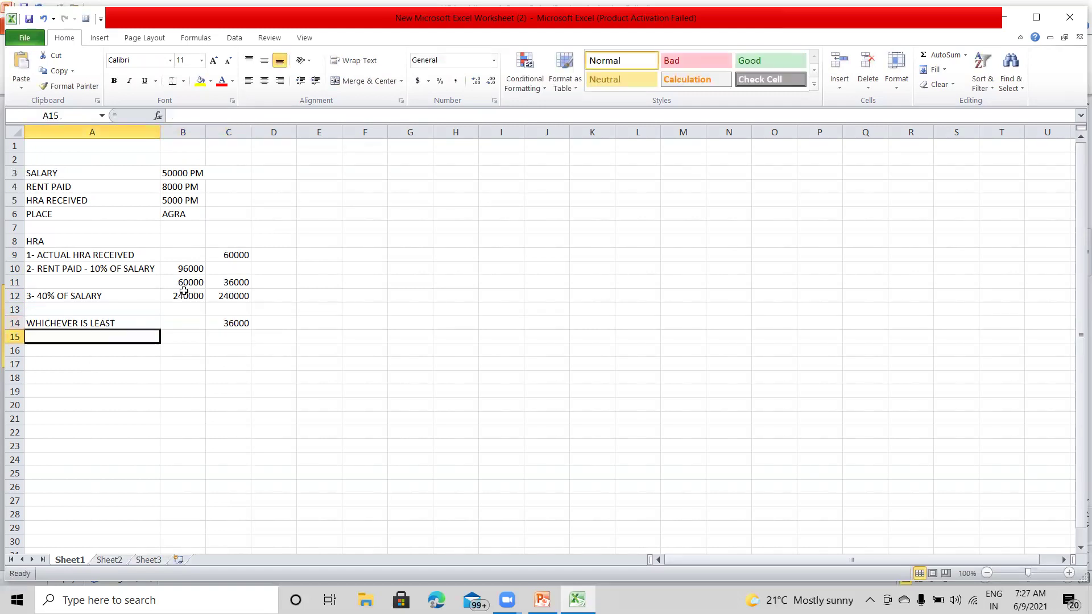
text(HRA)
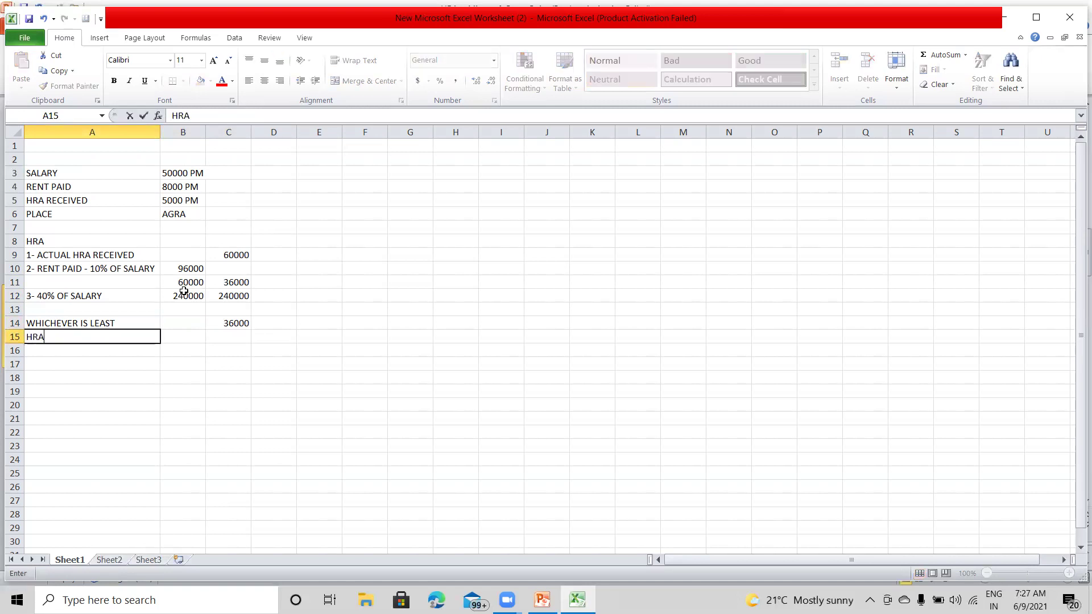
key(Return)
key(Up)
key(Right)
key(Right)
text(36000)
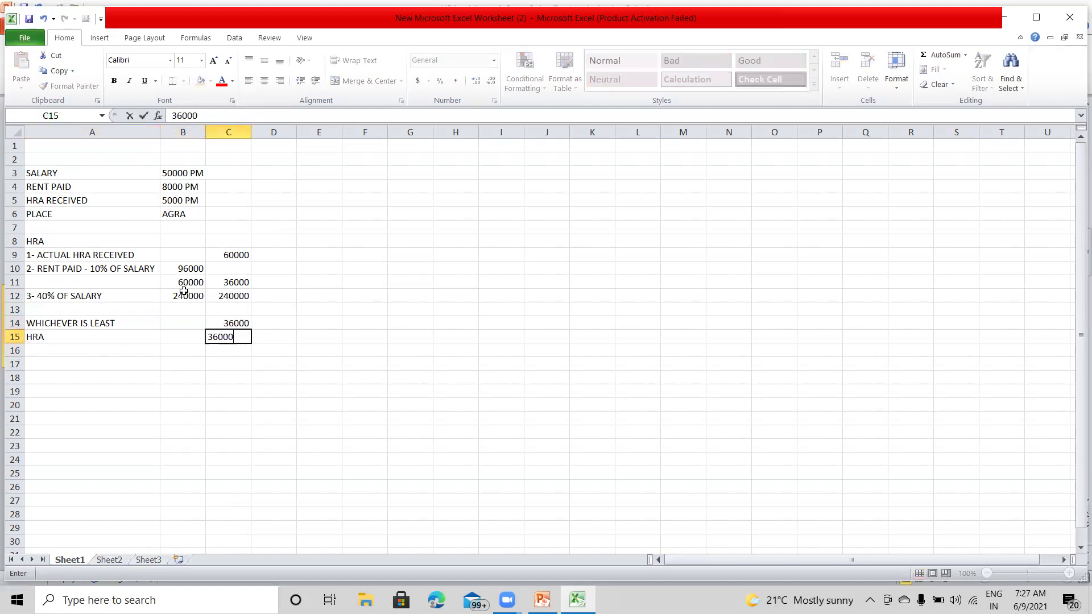
key(Return)
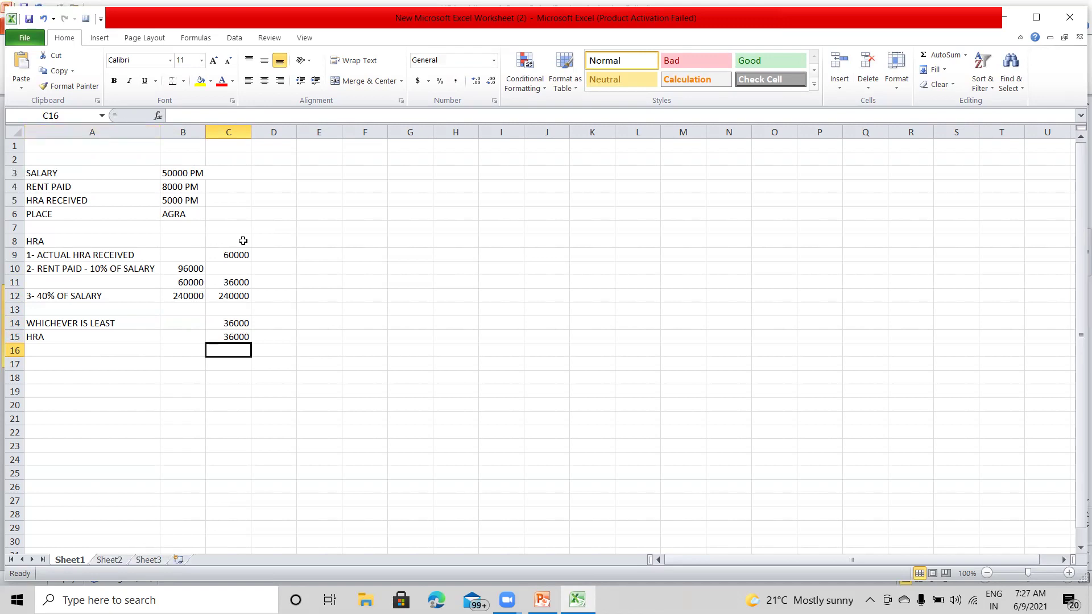
Change the place in B6 to DELHI.
click(180, 216)
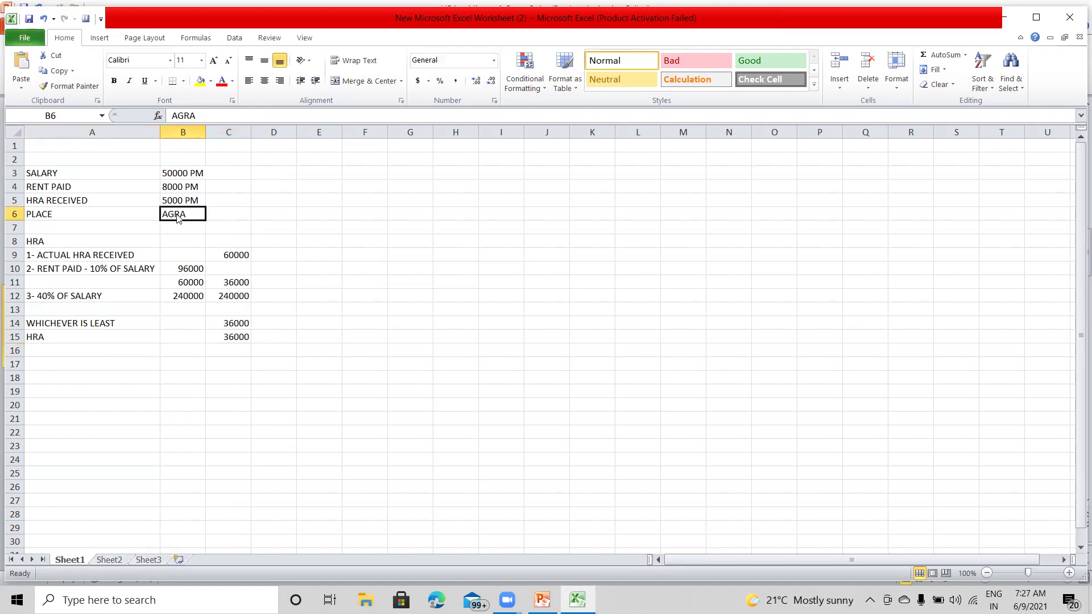
text(DELHI)
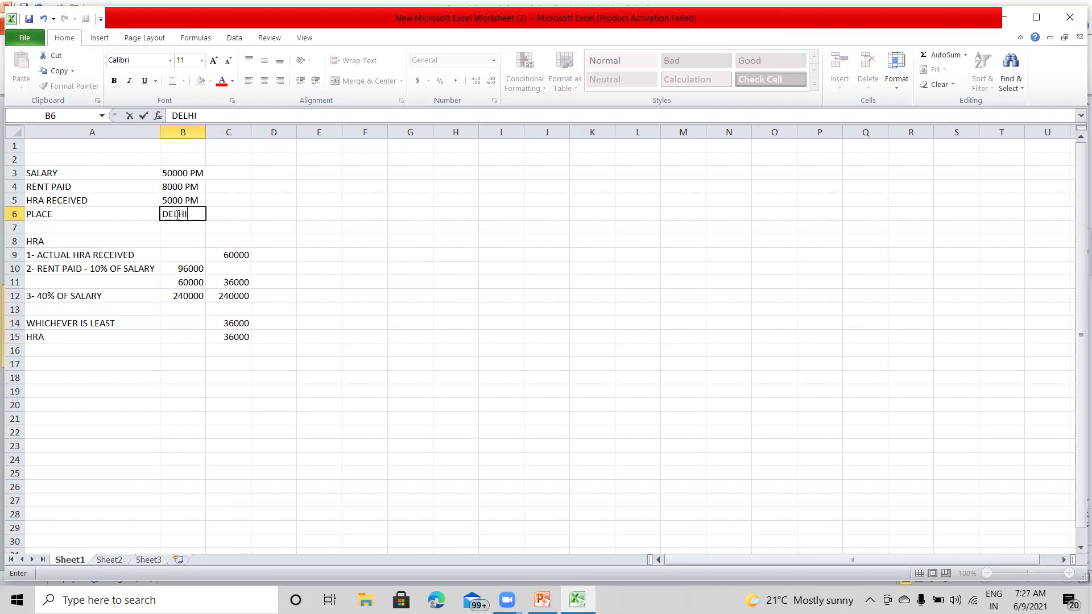
key(Return)
Enter the label "3- 50% OF SALARY" in A17 for the Delhi case.
click(48, 364)
text(3-)
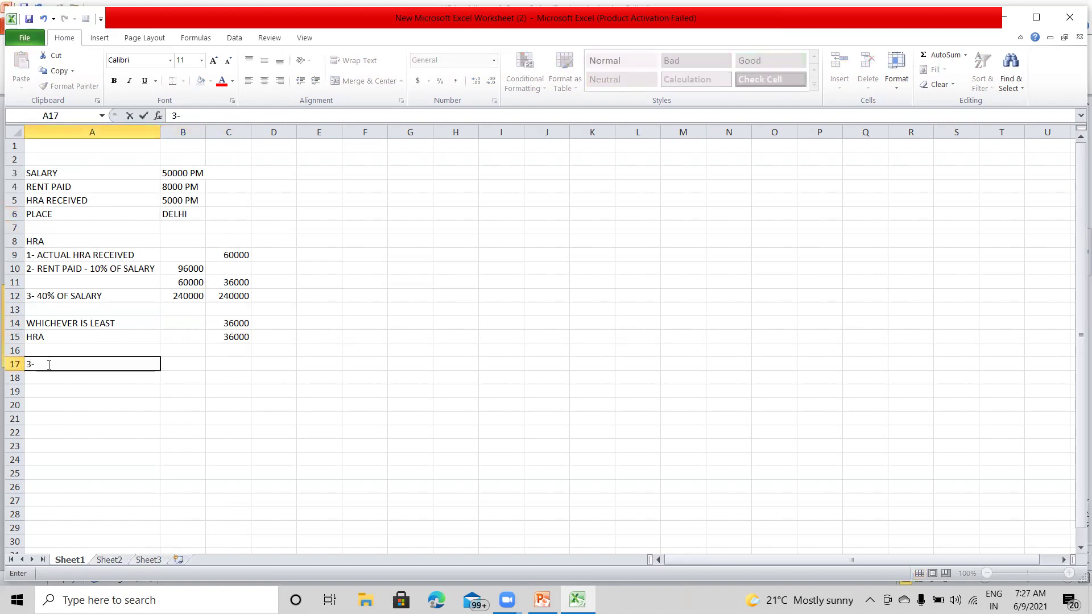
text( 50% OF SALARY)
key(Return)
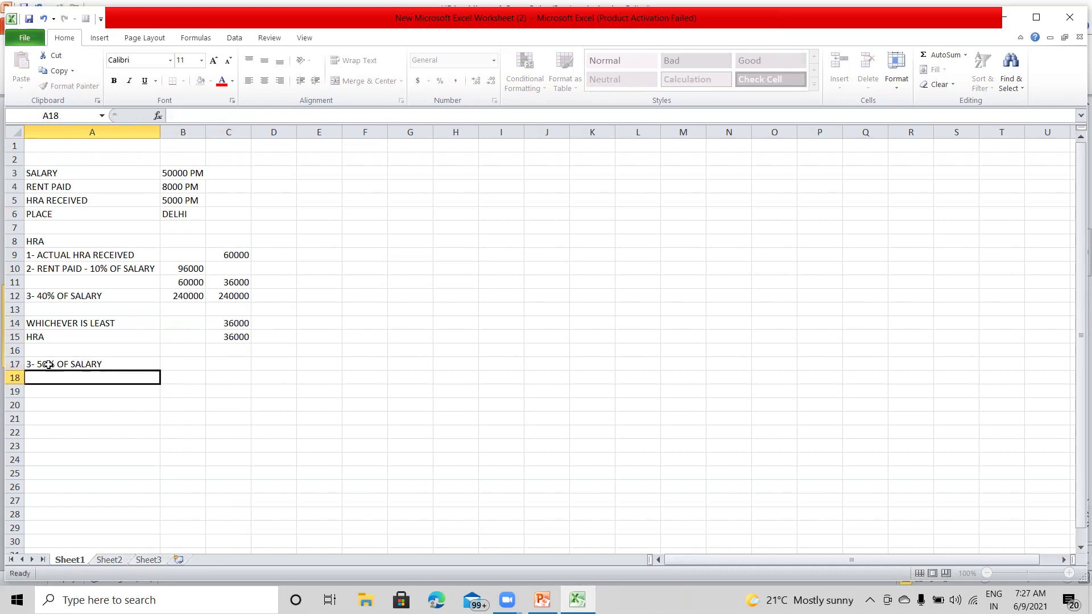
Calculate 50% of the annual salary in B17 with the formula =(50000*12)*50%.
click(49, 365)
key(Right)
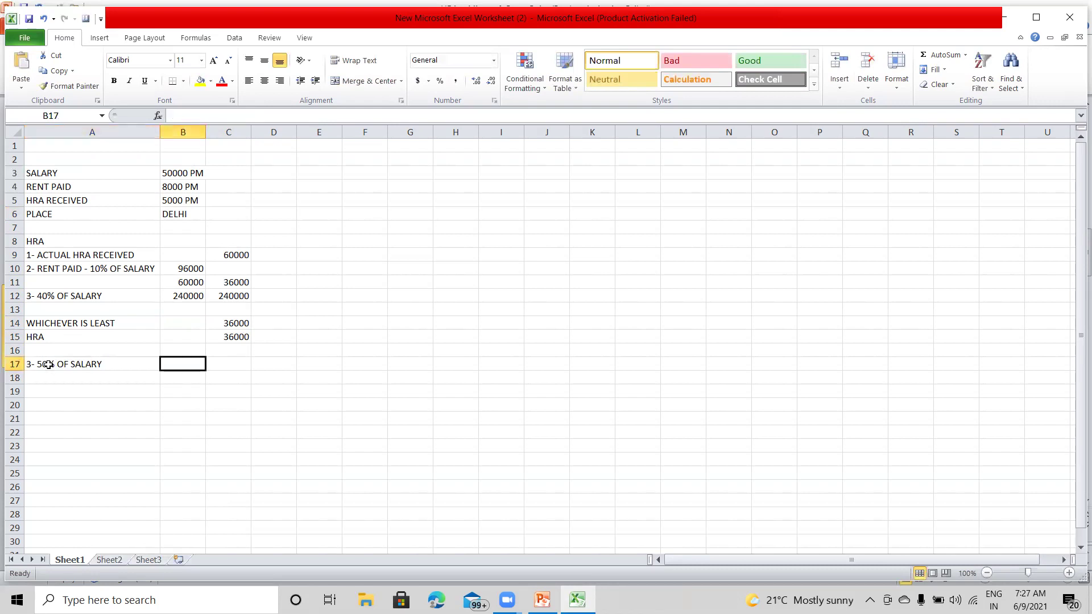
text(=(50000*12)*)
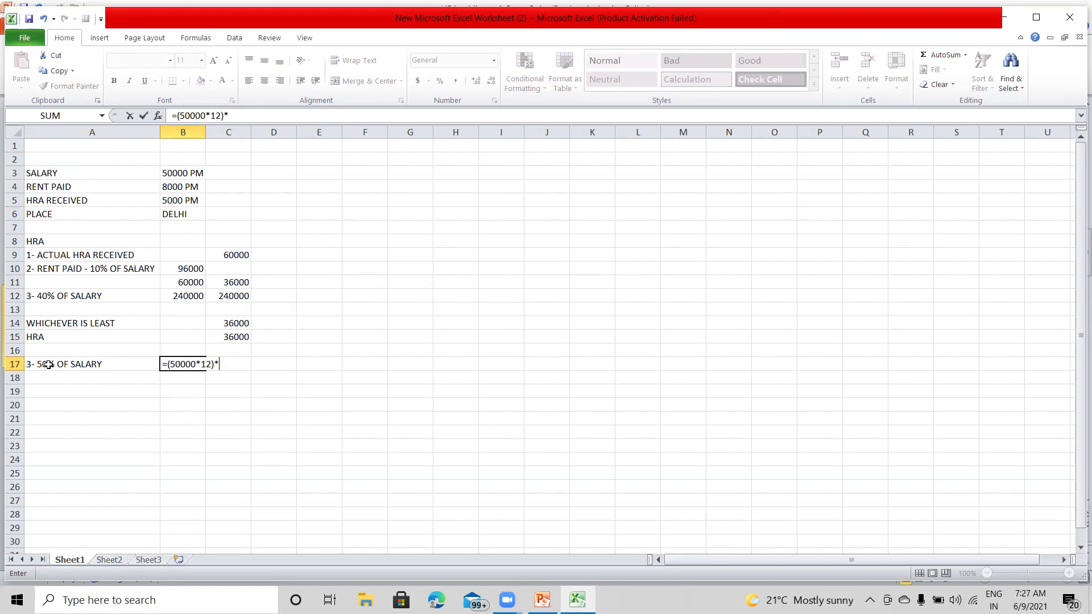
text(50%)
key(Return)
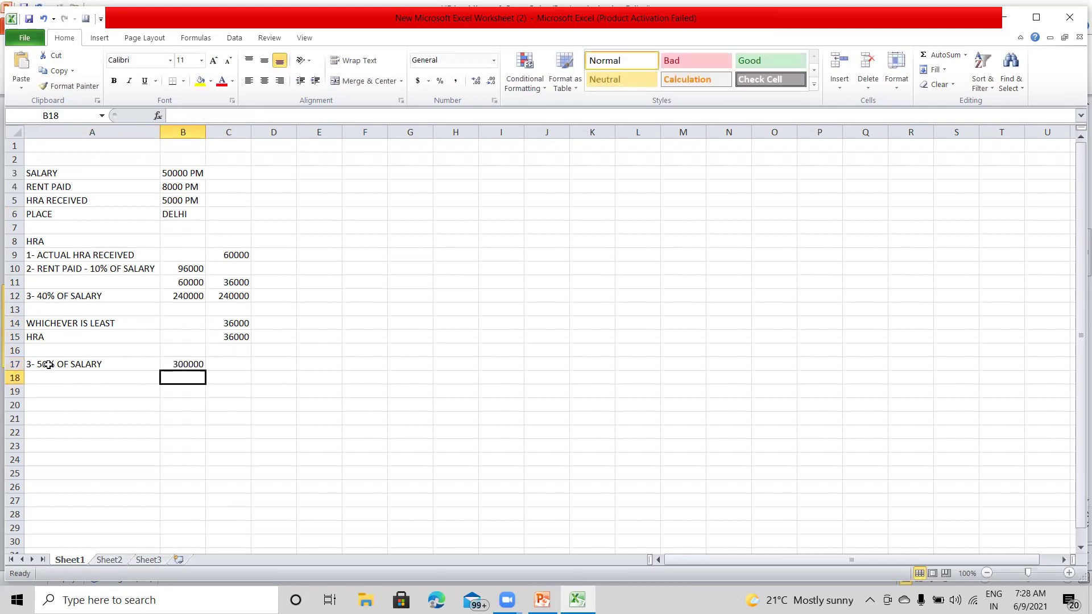
key(Up)
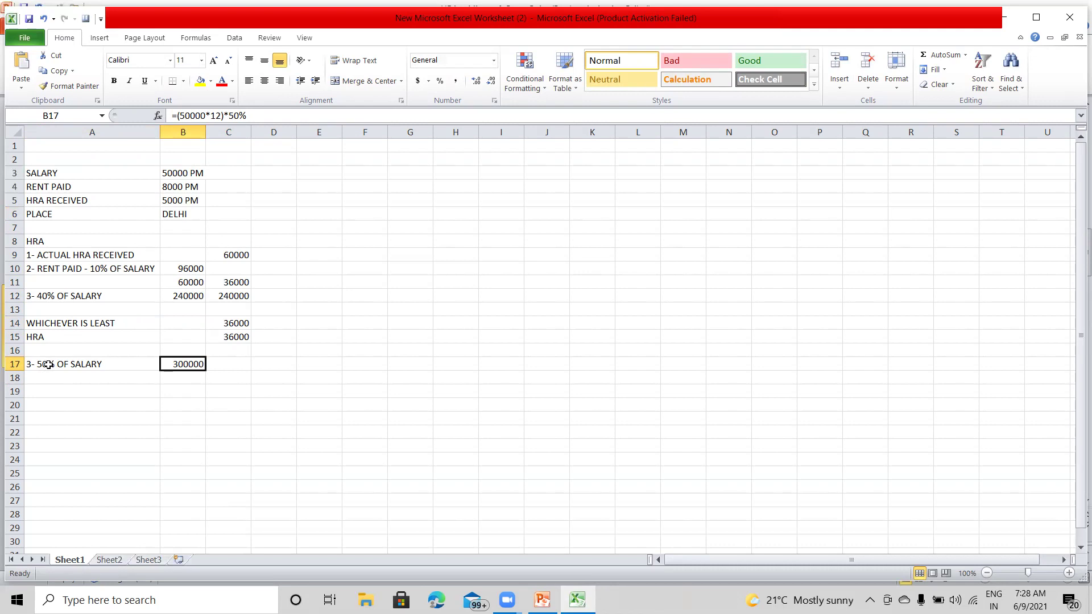
Enter the least amount, 36000, in C17 beside the 50% of salary figure for the Delhi case.
click(225, 304)
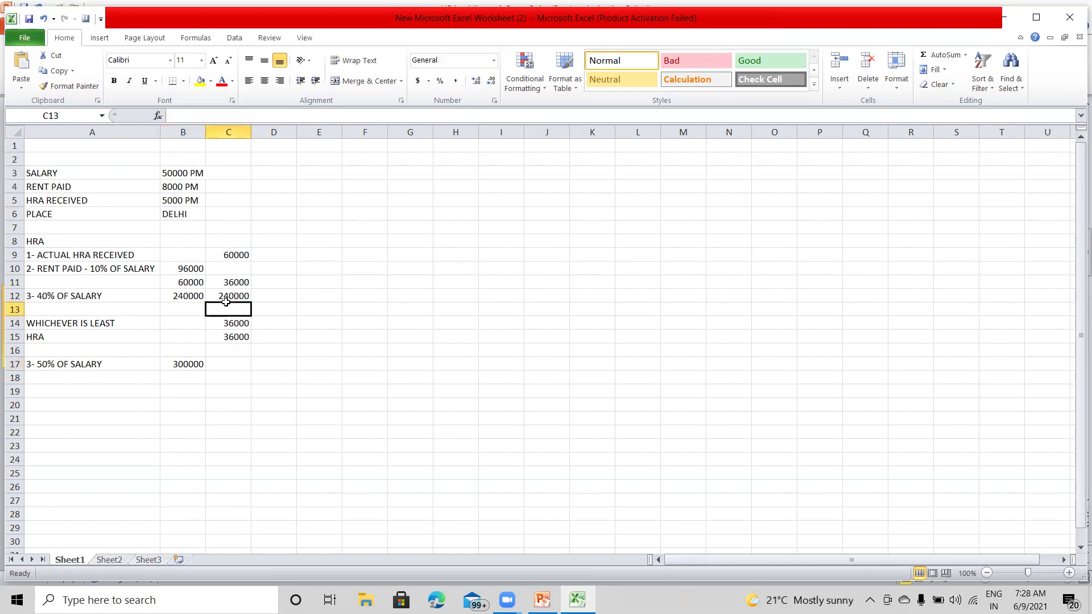
click(217, 295)
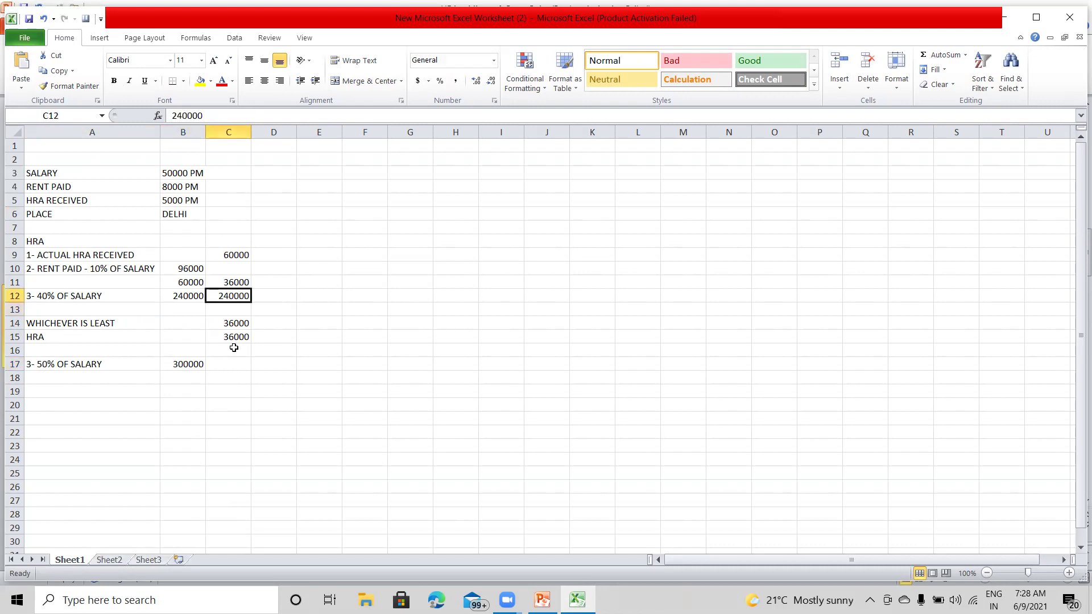
click(211, 364)
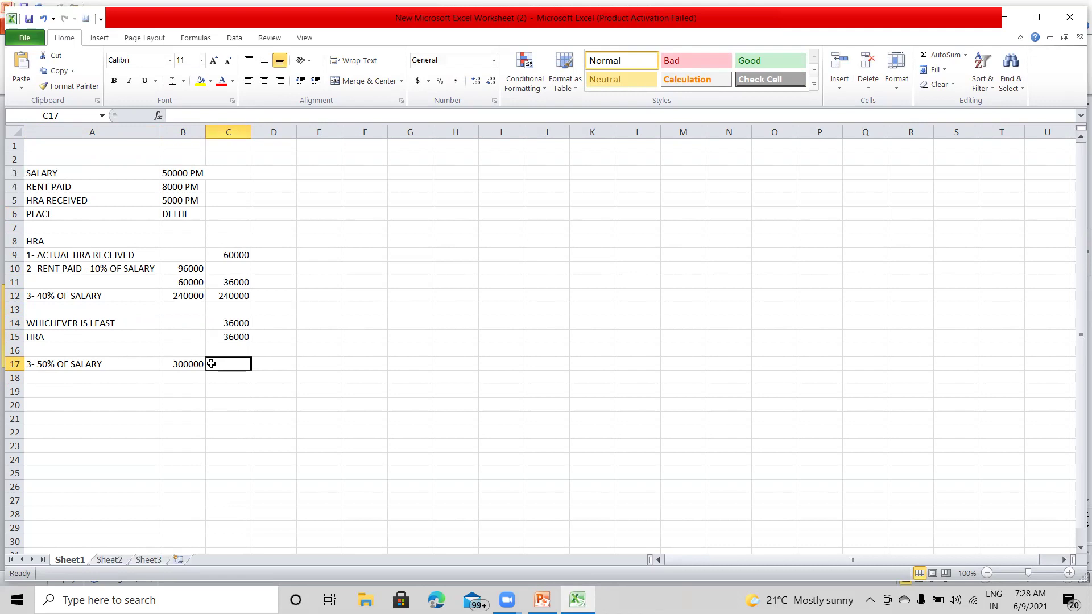
text(36000)
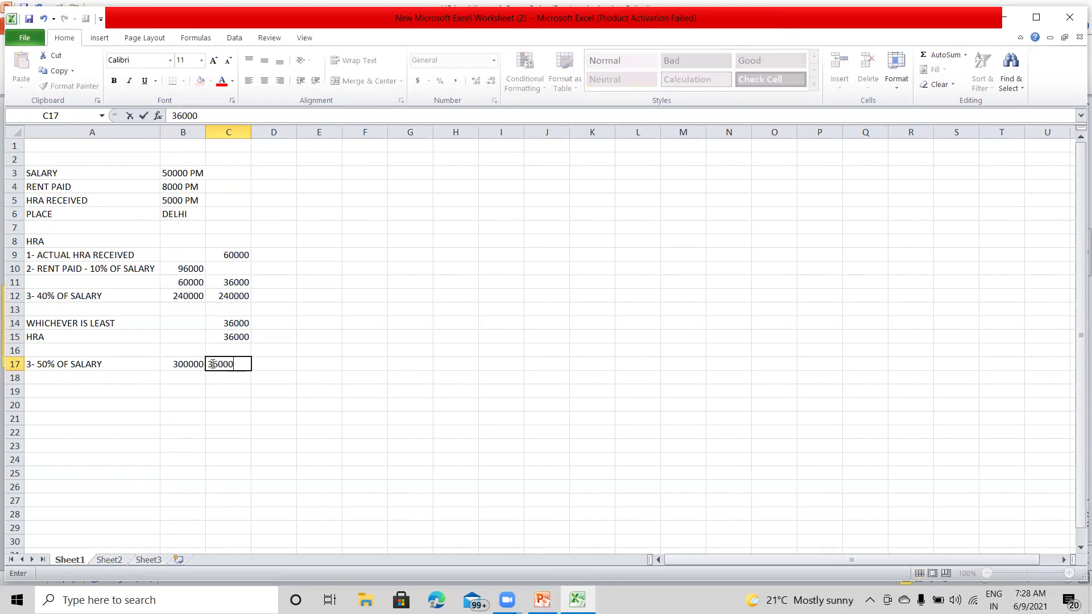
key(Return)
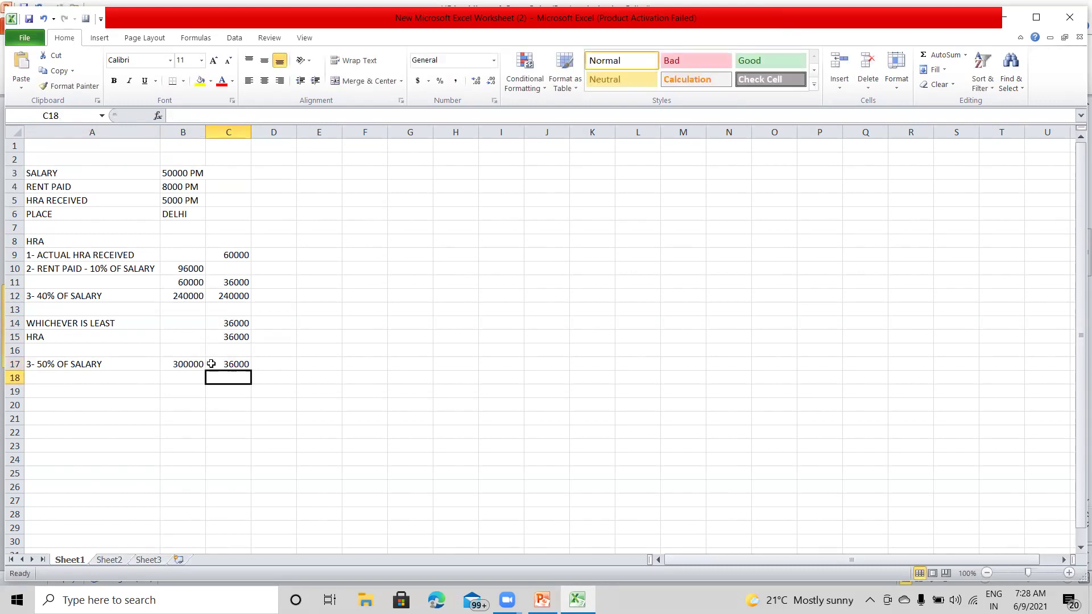